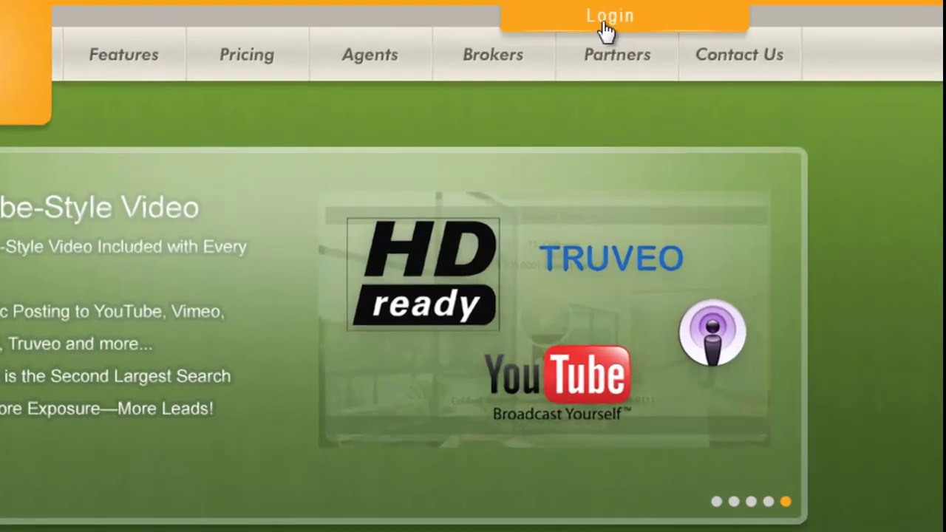
# - Log in to the site with the demo account's user name and password
pyautogui.click(633, 8)
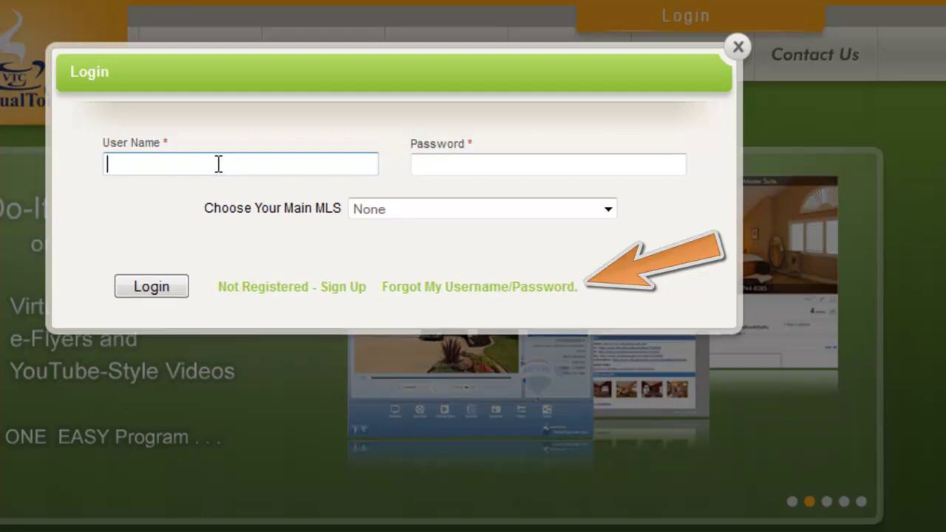
pyautogui.write('demo')
pyautogui.press('Tab')
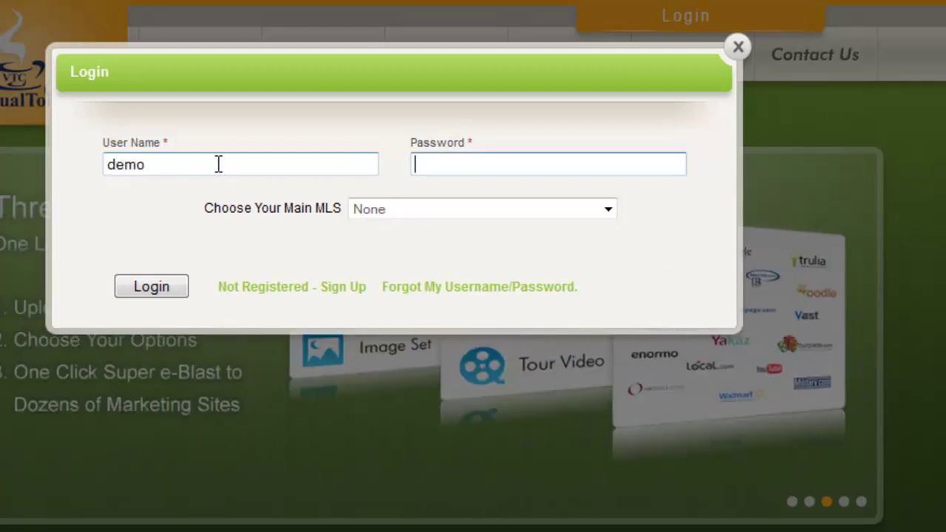
pyautogui.write('demo')
pyautogui.click(168, 288)
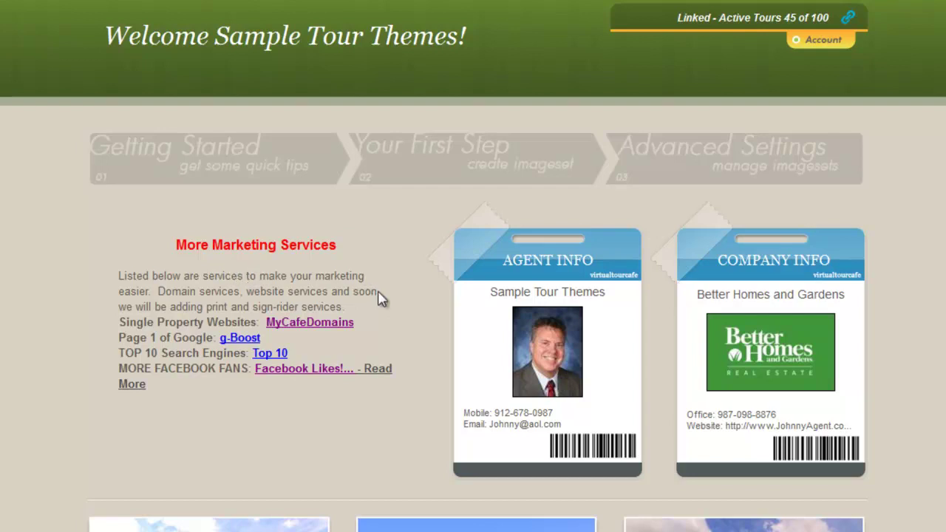
# - Open the agent profile from the Agent Info card, go through its personal and MyCafeGallery details, and update the profile
pyautogui.click(544, 357)
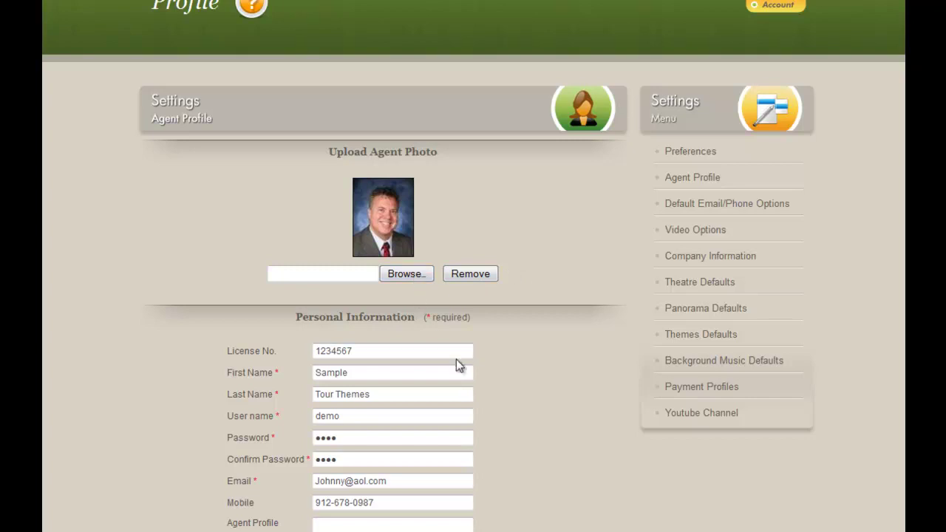
pyautogui.scroll(-1, 456, 359)
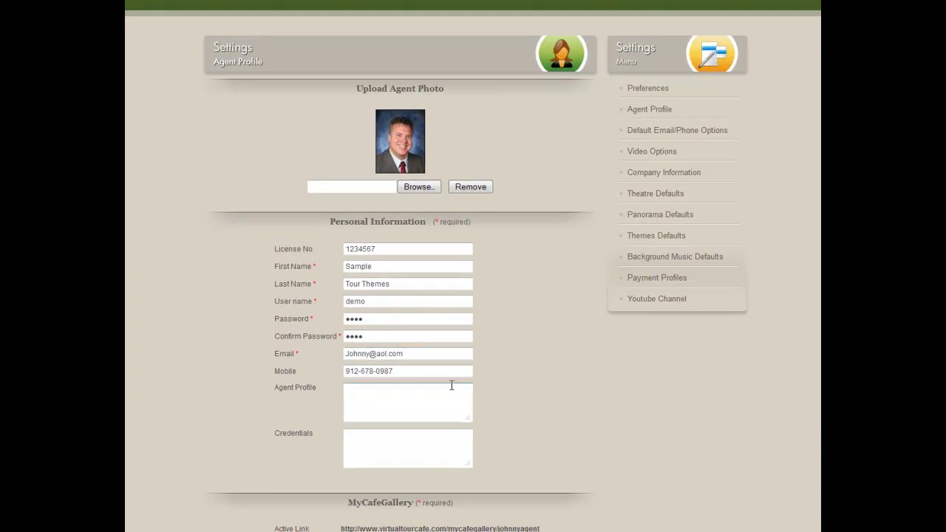
pyautogui.click(458, 439)
pyautogui.scroll(-3, 461, 438)
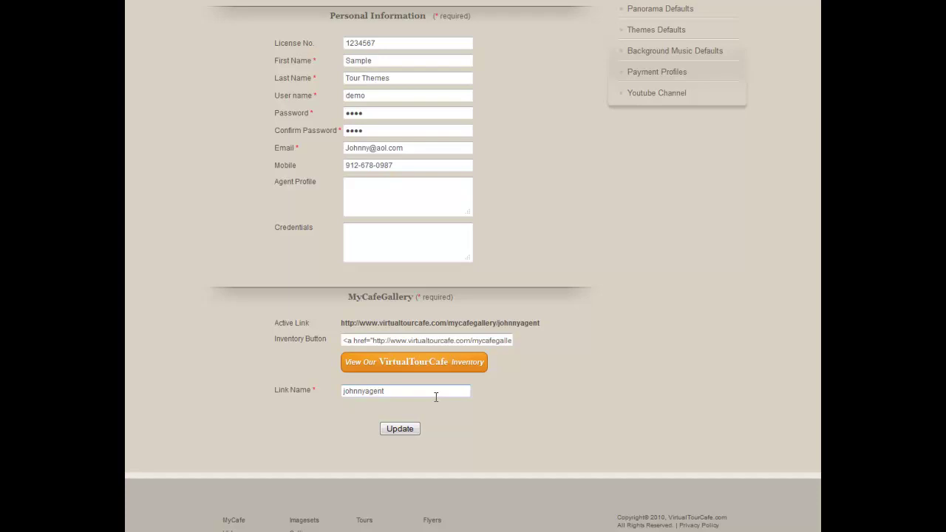
pyautogui.click(400, 429)
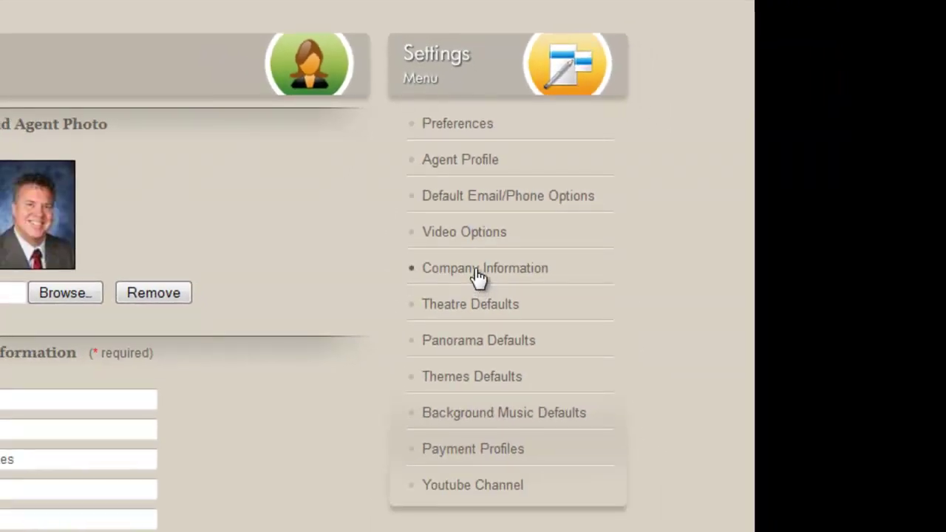
# - Open the Company Information settings and look through the preset company banner choices without changing the selection
pyautogui.click(477, 269)
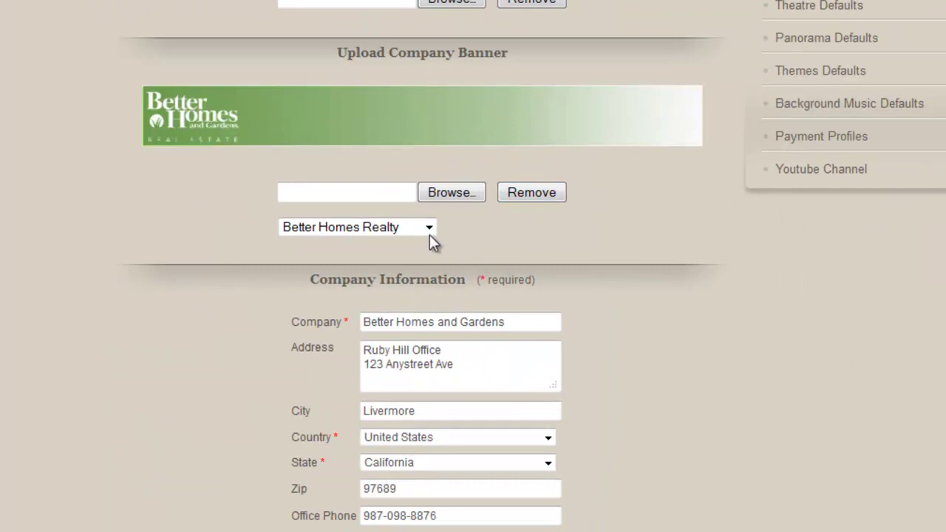
pyautogui.click(429, 228)
pyautogui.moveTo(455, 296); pyautogui.dragTo(456, 319)
pyautogui.moveTo(454, 354); pyautogui.dragTo(462, 280)
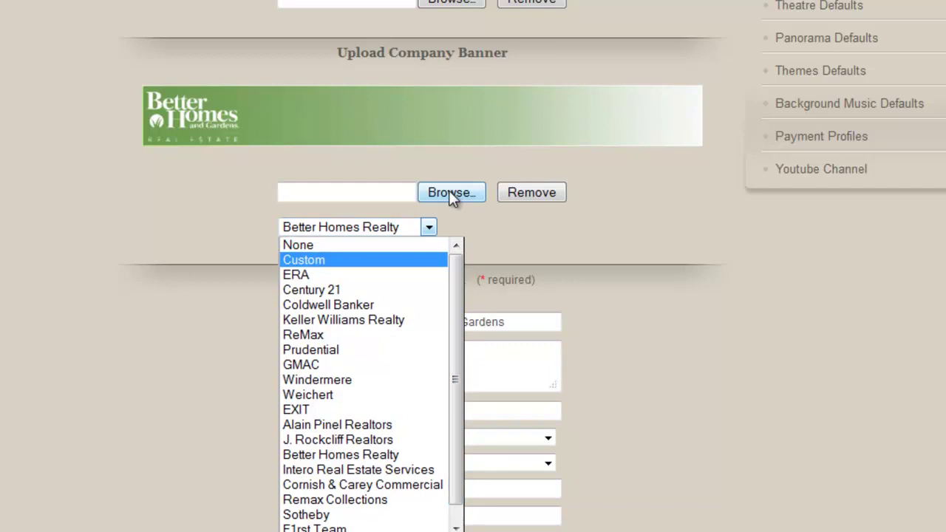
pyautogui.click(466, 213)
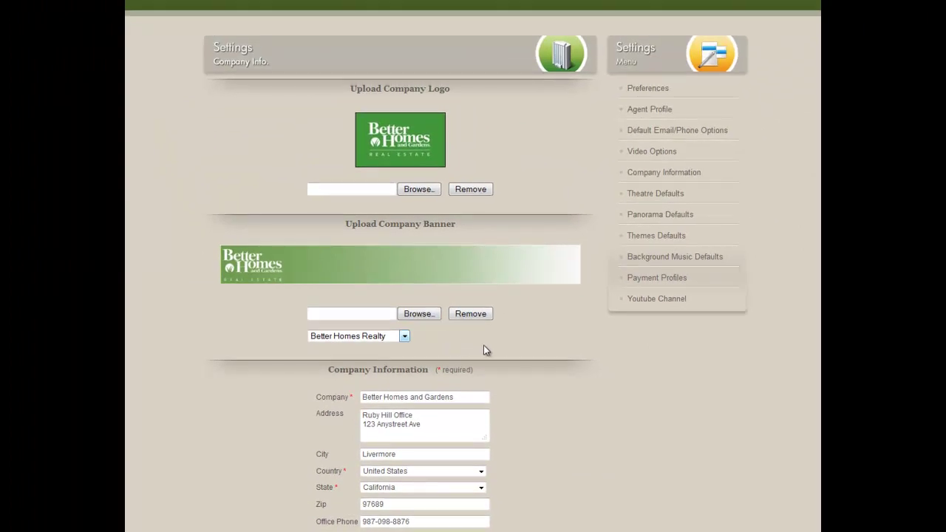
# - Go through the company name, address and website fields under Company Information and update the company details
pyautogui.scroll(-3, 481, 350)
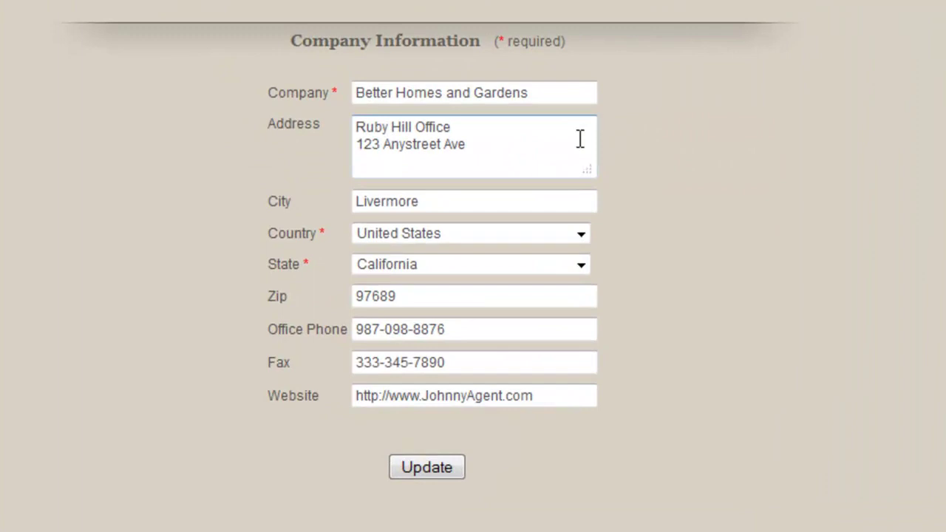
pyautogui.click(445, 259)
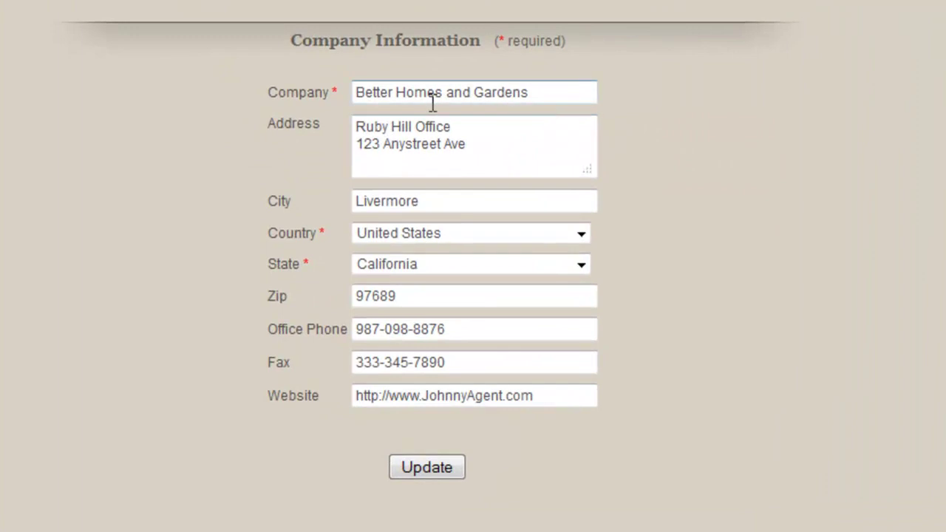
pyautogui.moveTo(540, 93); pyautogui.dragTo(355, 96)
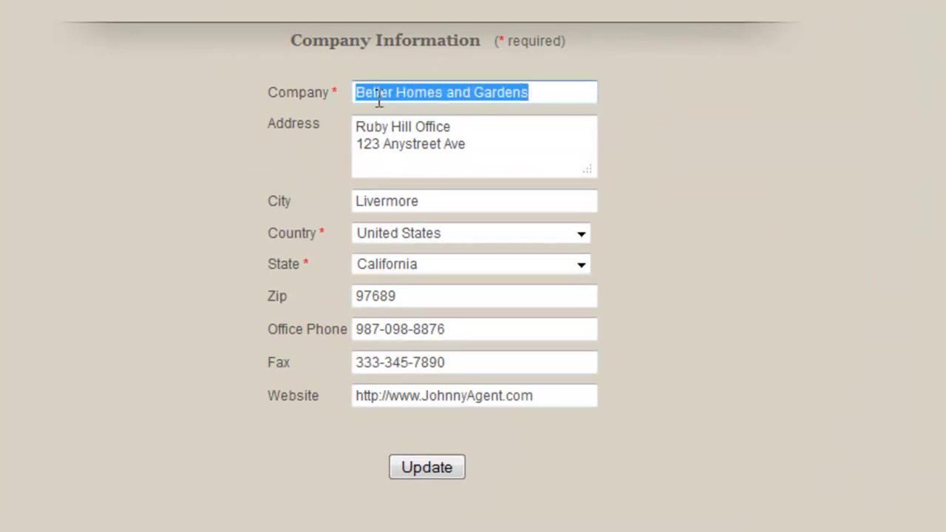
pyautogui.click(463, 139)
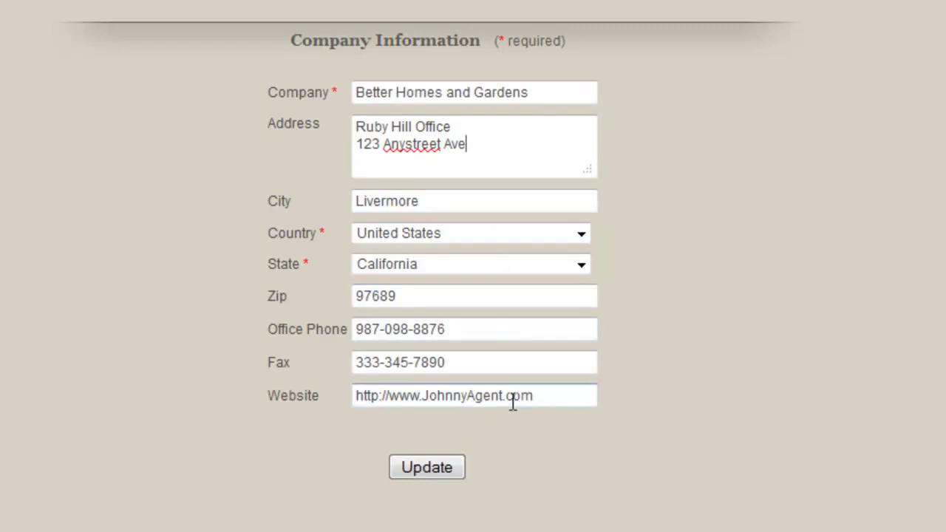
pyautogui.moveTo(541, 397); pyautogui.dragTo(343, 401)
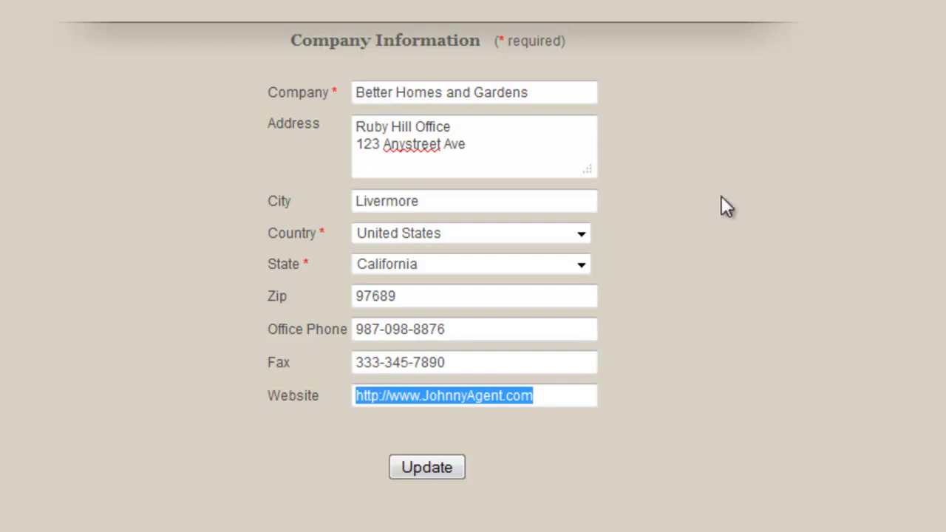
pyautogui.click(437, 468)
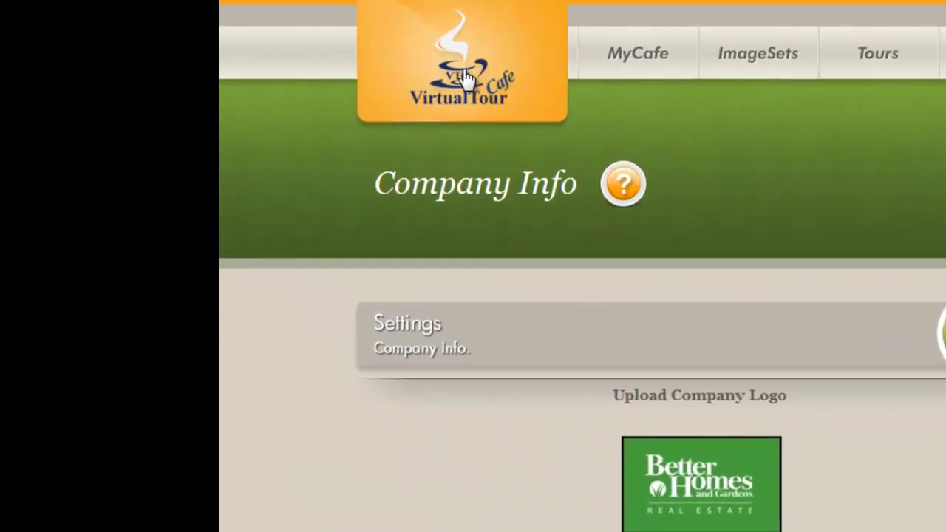
# - Return to the MyCafe home page and look up the support desk's phone number in the Agent Support window
pyautogui.click(464, 77)
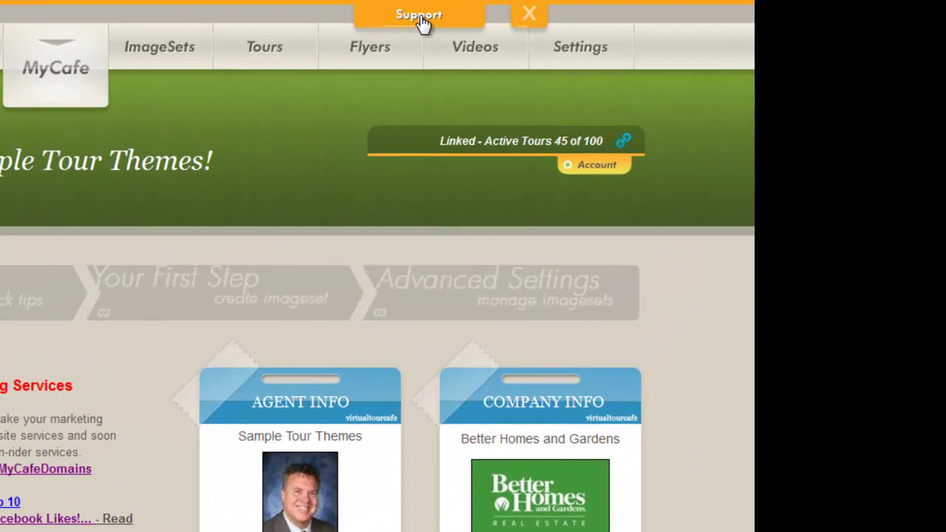
pyautogui.click(418, 18)
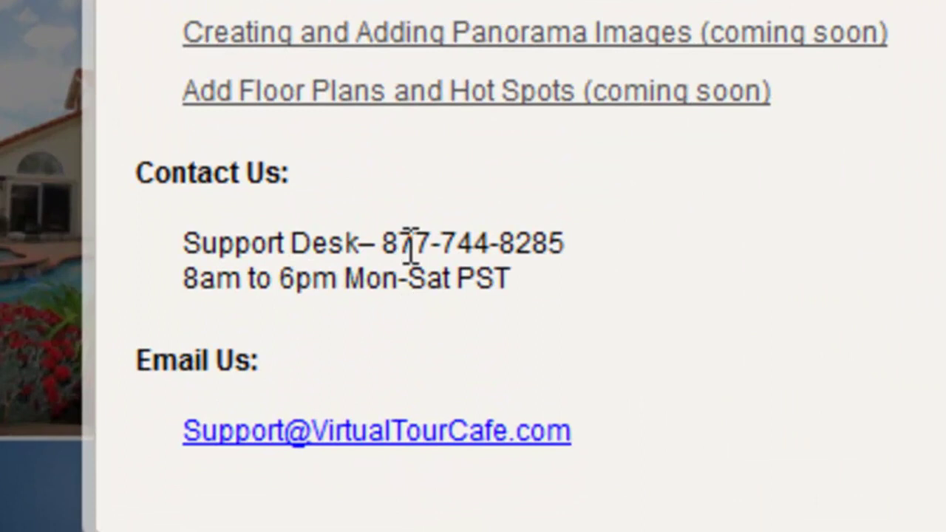
pyautogui.moveTo(382, 371); pyautogui.dragTo(440, 369)
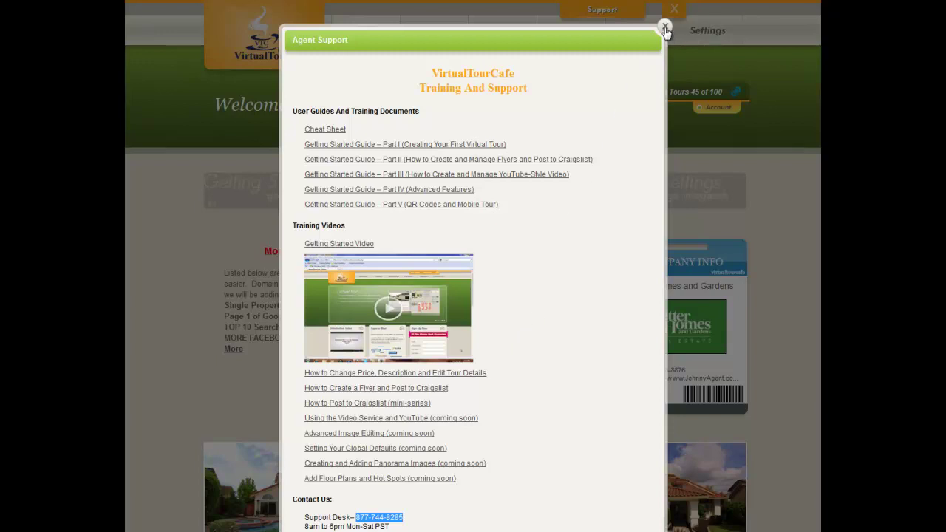
pyautogui.click(664, 27)
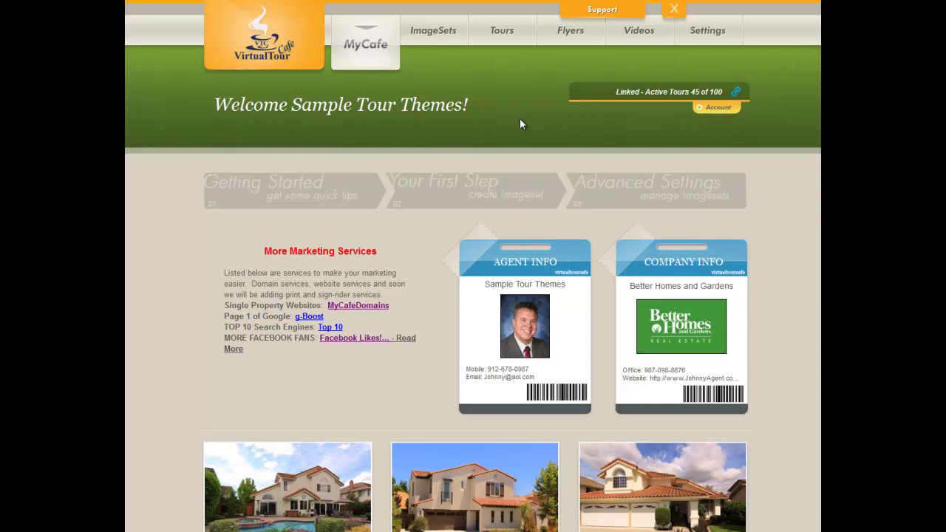
pyautogui.click(461, 194)
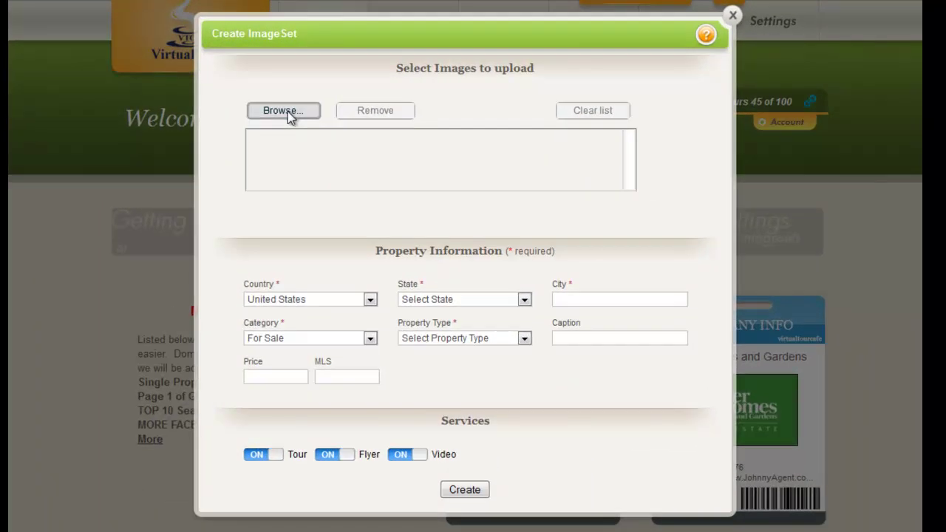
pyautogui.click(287, 110)
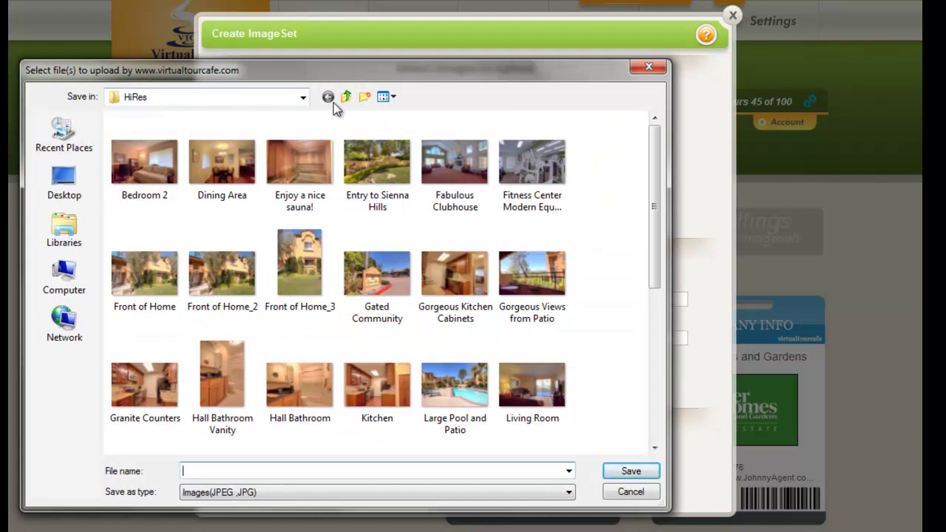
pyautogui.click(52, 180)
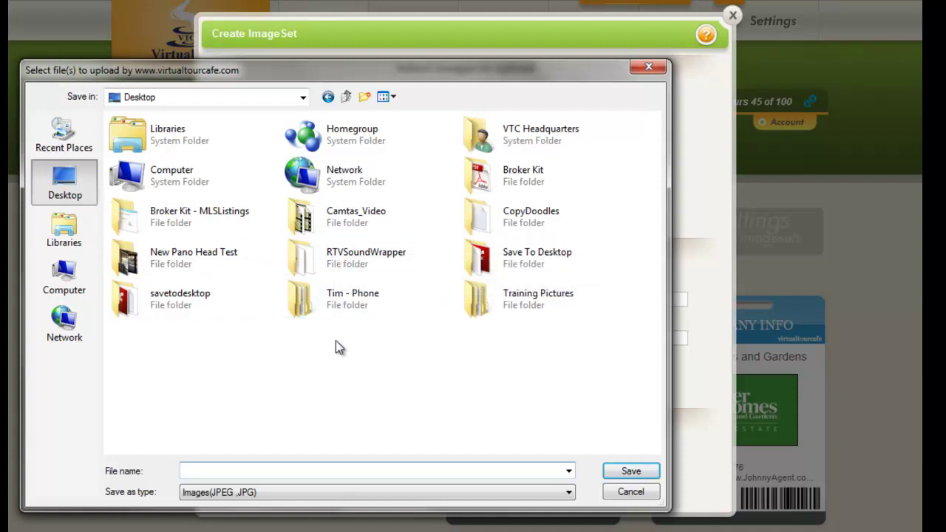
pyautogui.doubleClick(478, 304)
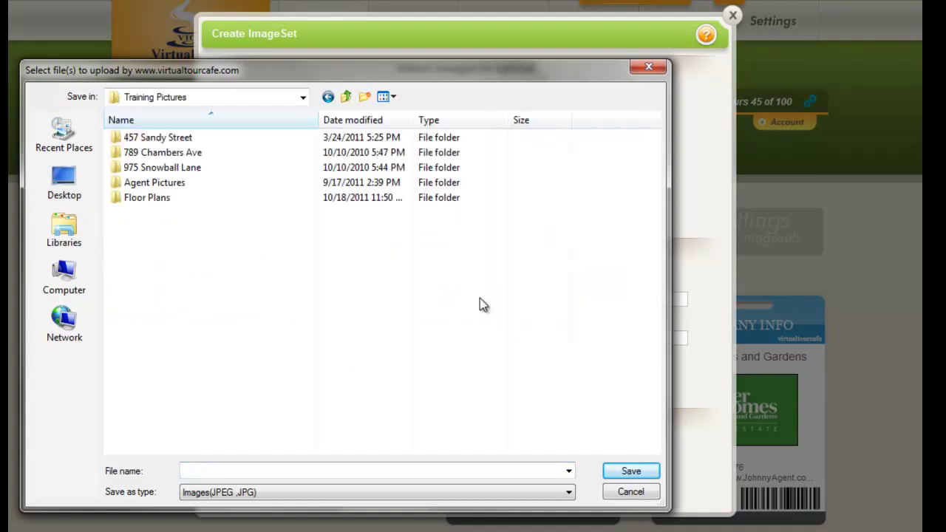
pyautogui.doubleClick(125, 140)
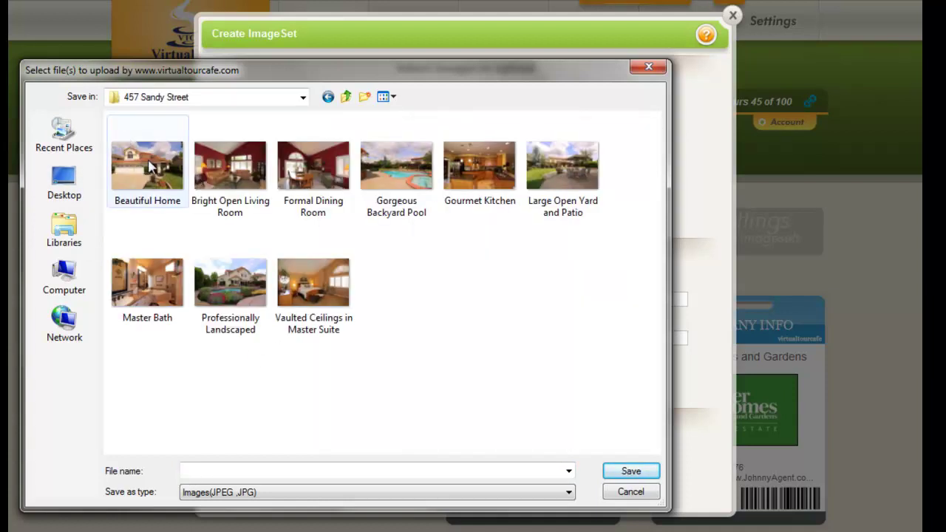
# - Try selecting all the pictures as a range, and only Beautiful Home, Formal Dining Room, Gourmet Kitchen and Professionally Landscaped individually
pyautogui.click(133, 162)
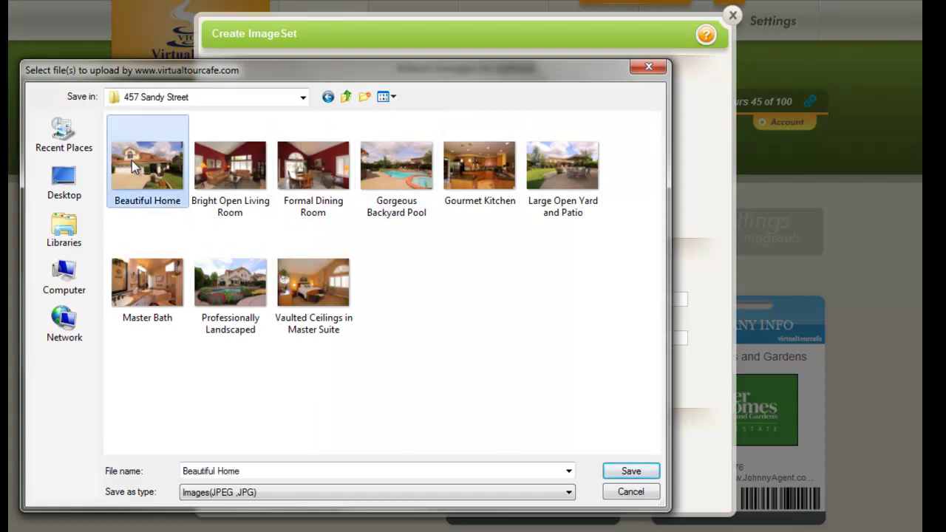
pyautogui.keyDown('shift'); pyautogui.click(309, 288); pyautogui.keyUp('shift')
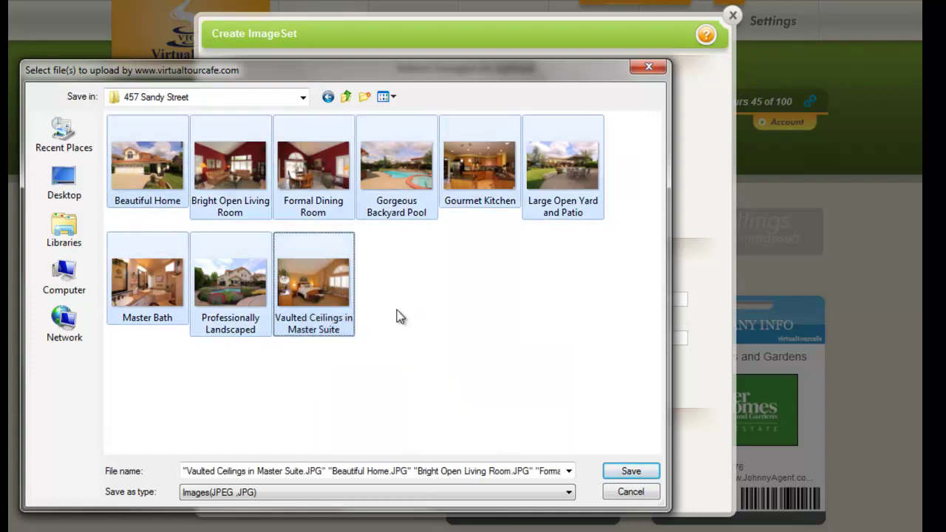
pyautogui.click(168, 189)
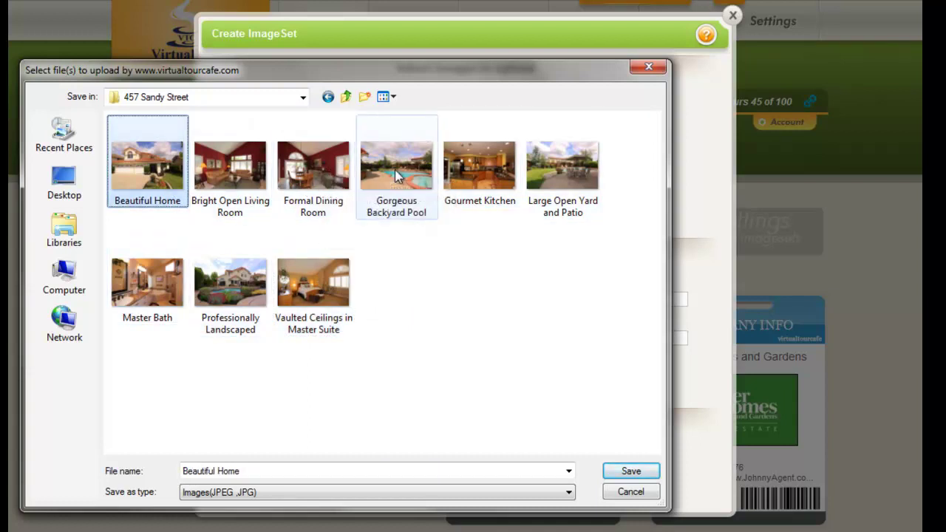
pyautogui.keyDown('ctrl'); pyautogui.click(329, 174); pyautogui.keyUp('ctrl')
pyautogui.keyDown('ctrl'); pyautogui.click(470, 174); pyautogui.keyUp('ctrl')
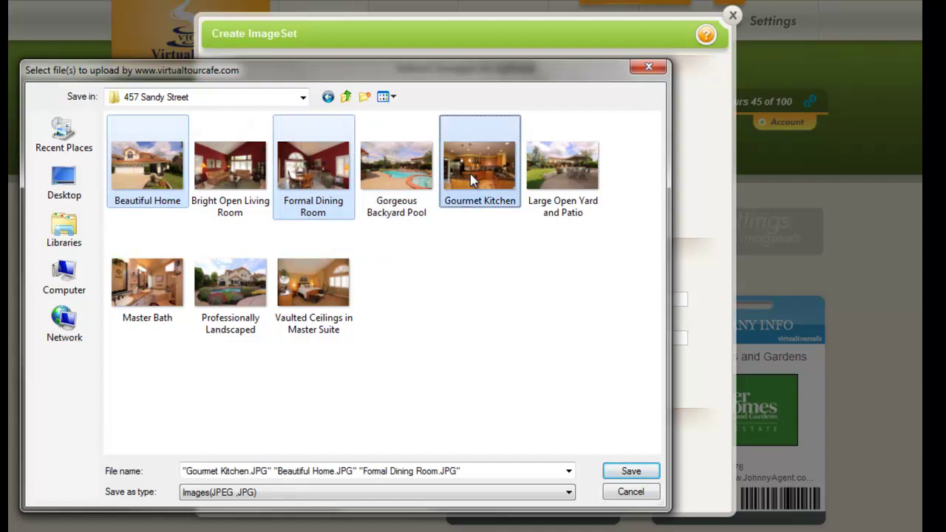
pyautogui.keyDown('ctrl'); pyautogui.click(239, 287); pyautogui.keyUp('ctrl')
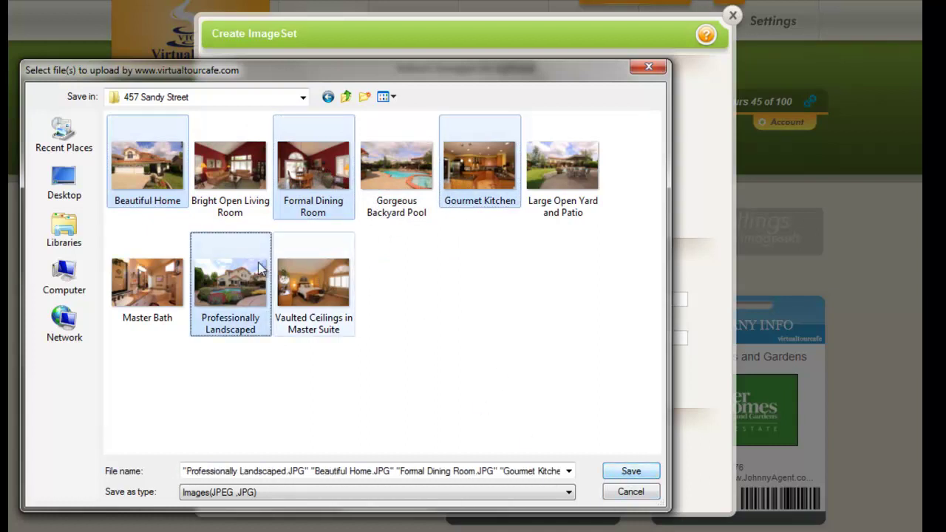
# - Add all images from Beautiful Home through Vaulted Ceilings in Master Suite to the upload list and sort the list by date
pyautogui.click(138, 172)
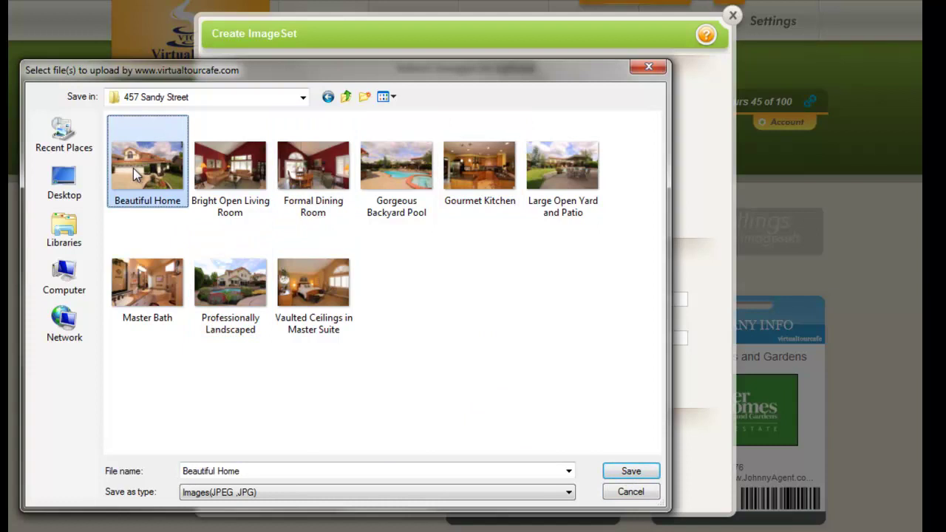
pyautogui.keyDown('shift'); pyautogui.click(318, 288); pyautogui.keyUp('shift')
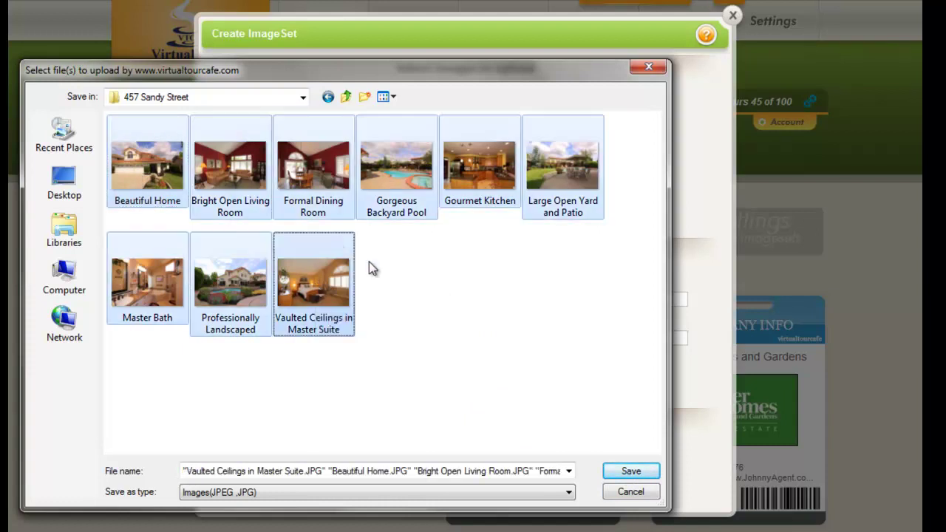
pyautogui.click(632, 472)
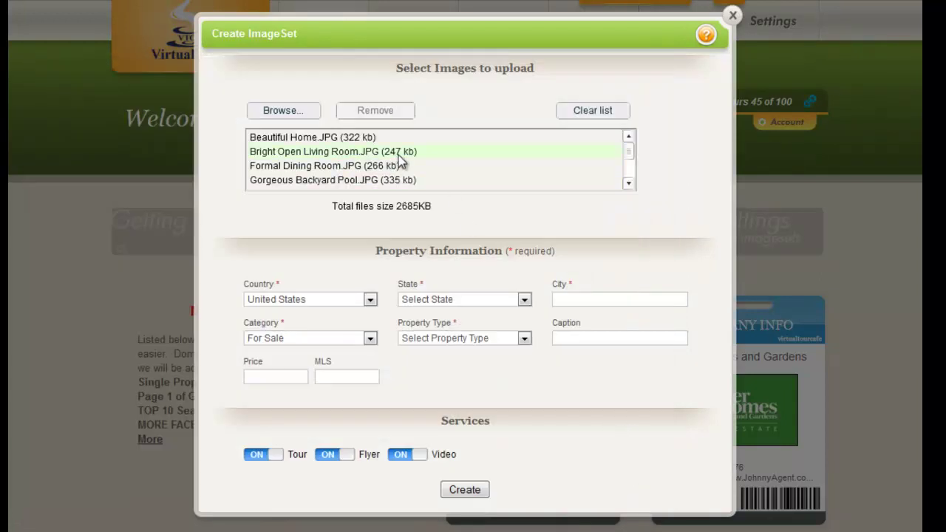
pyautogui.rightClick(485, 163)
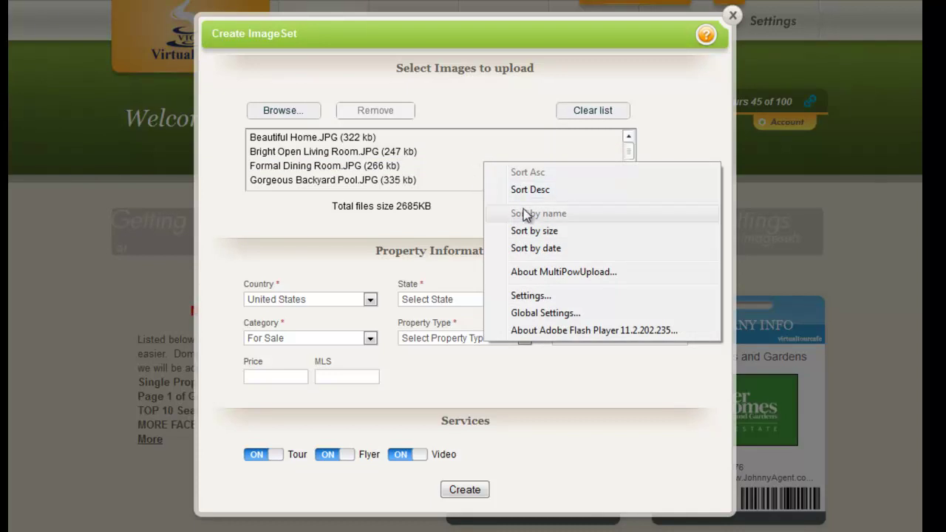
pyautogui.click(538, 247)
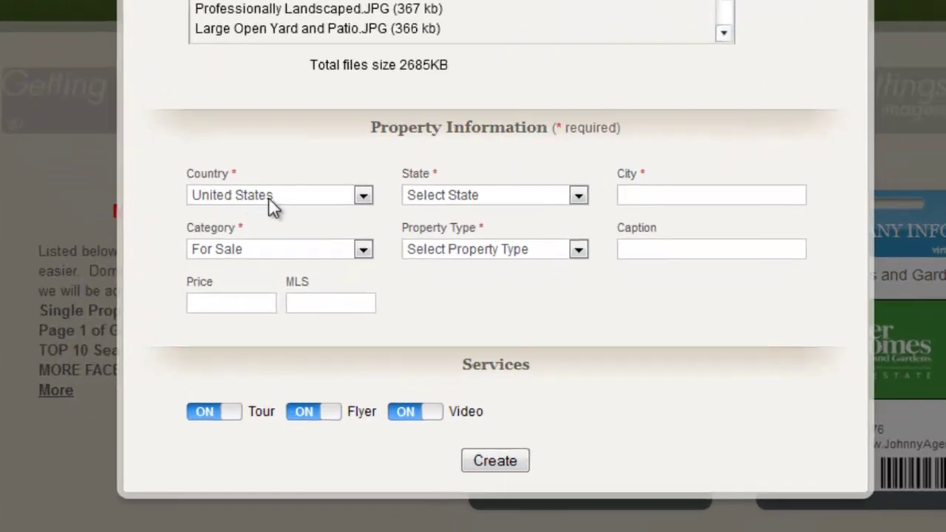
# - Set the property's location to United States, California, San Jose
pyautogui.click(362, 195)
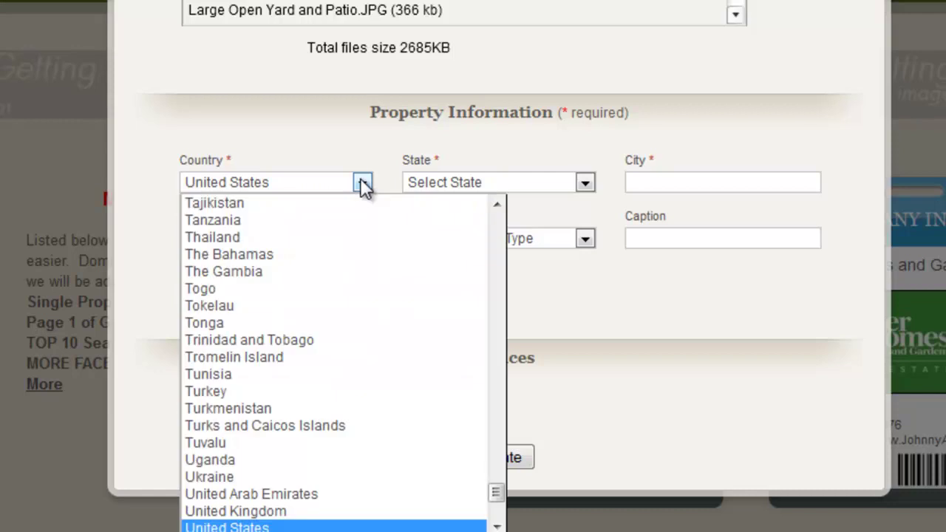
pyautogui.click(362, 184)
pyautogui.click(584, 183)
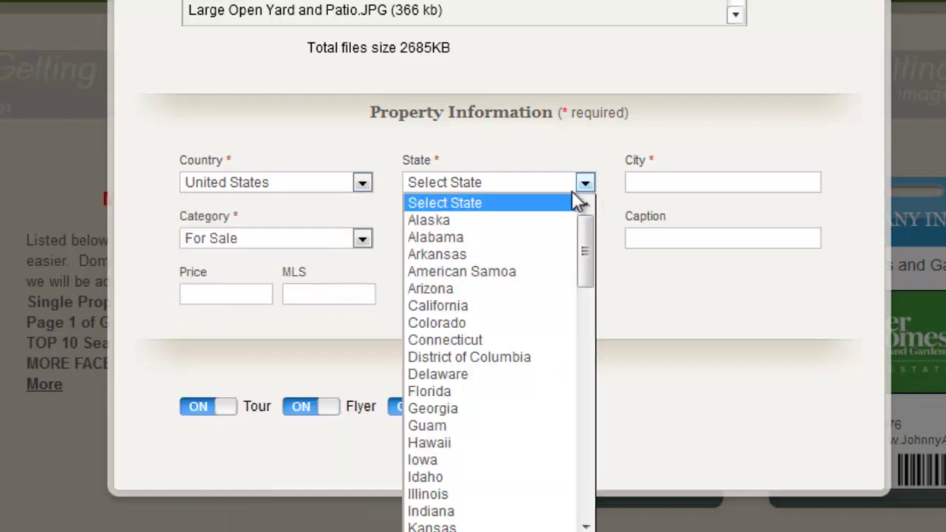
pyautogui.click(531, 305)
pyautogui.click(665, 184)
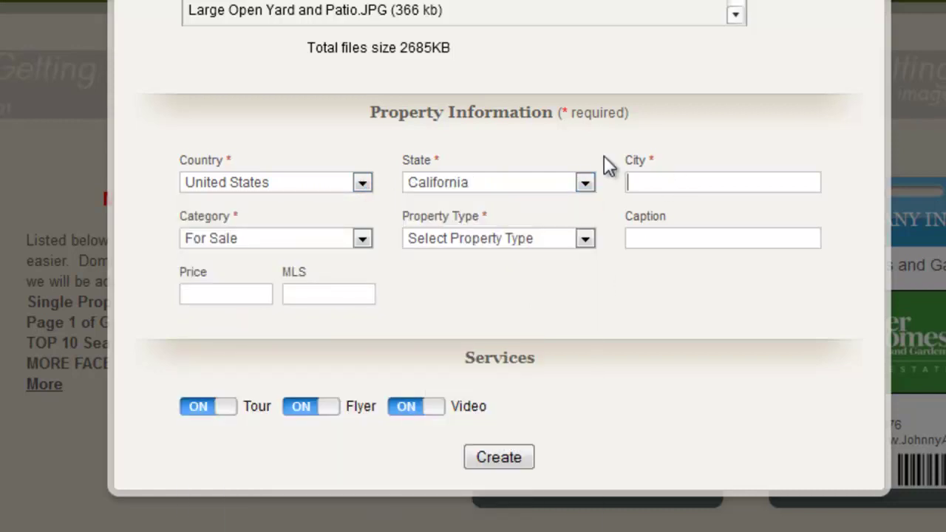
pyautogui.write('San Jose')
pyautogui.press('Tab')
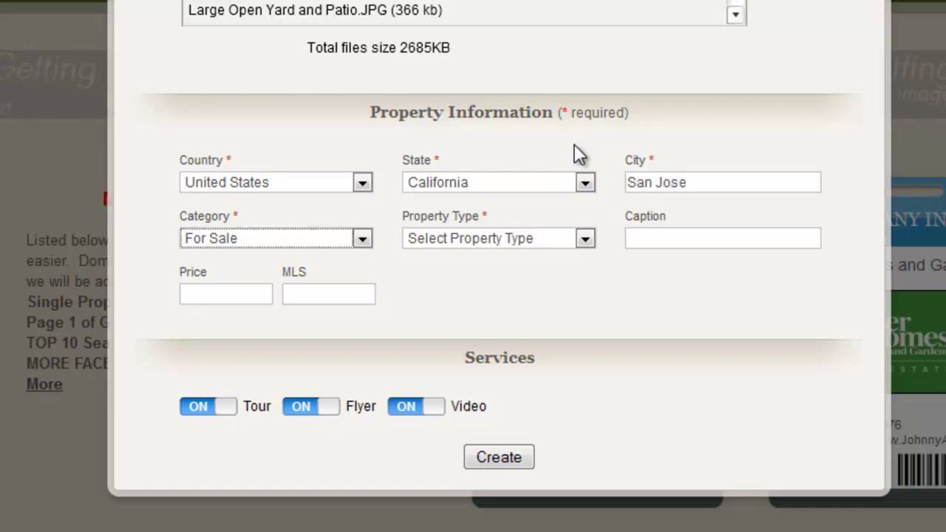
# - Set the category to For Sale, the property type to Single Family Home and the caption to "Great Property on Large Lot"
pyautogui.click(362, 239)
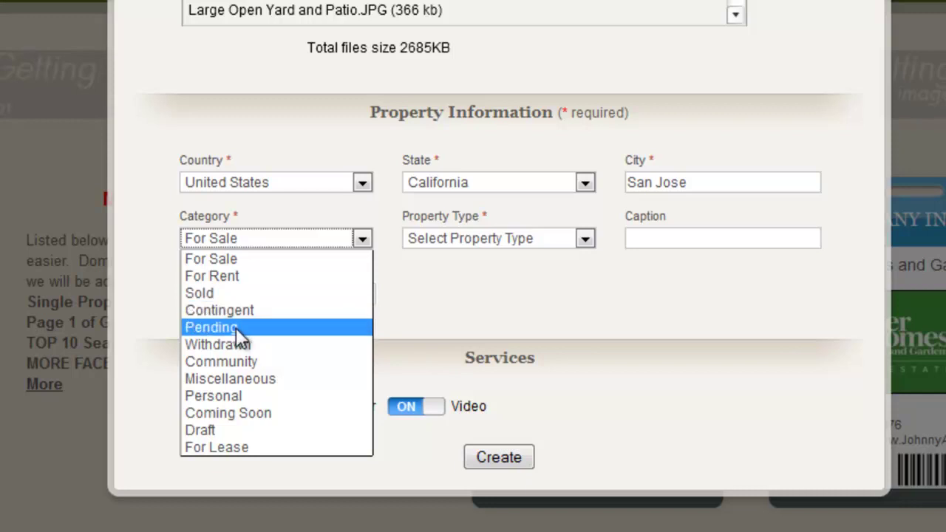
pyautogui.click(261, 255)
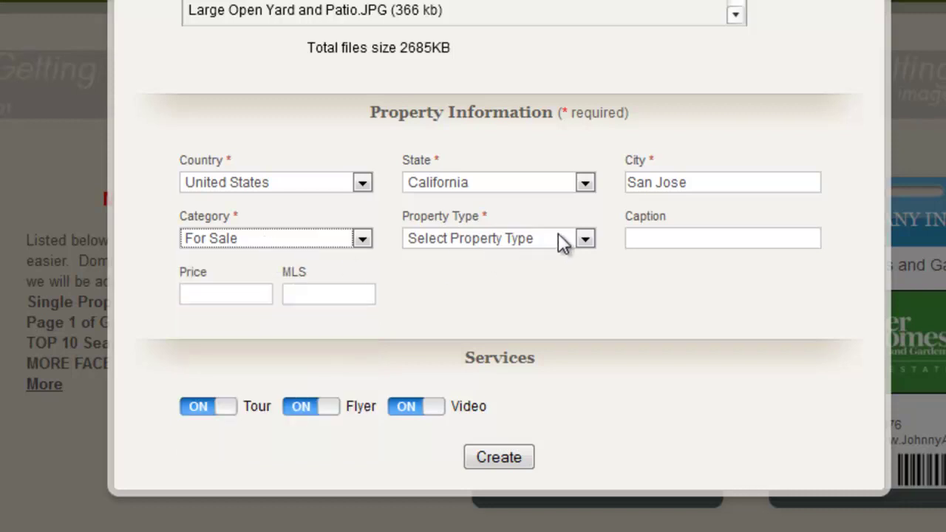
pyautogui.click(583, 240)
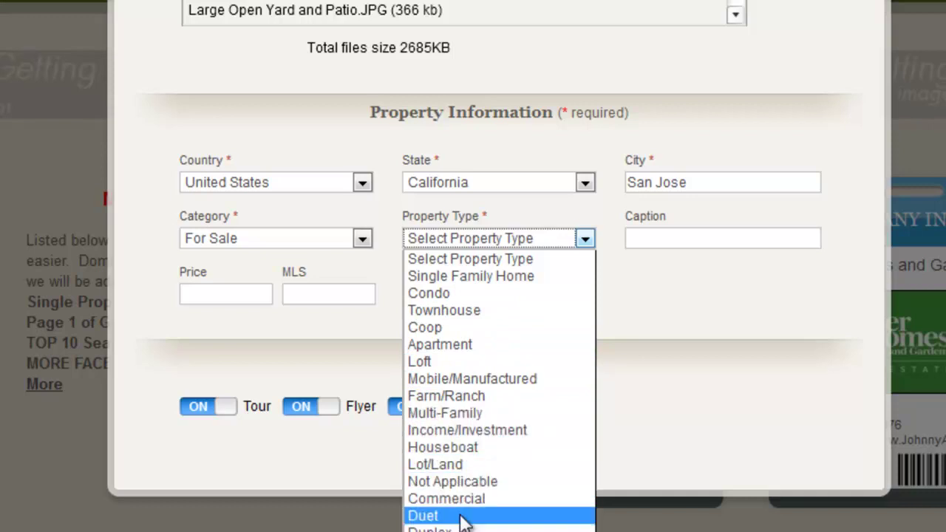
pyautogui.click(472, 274)
pyautogui.click(661, 235)
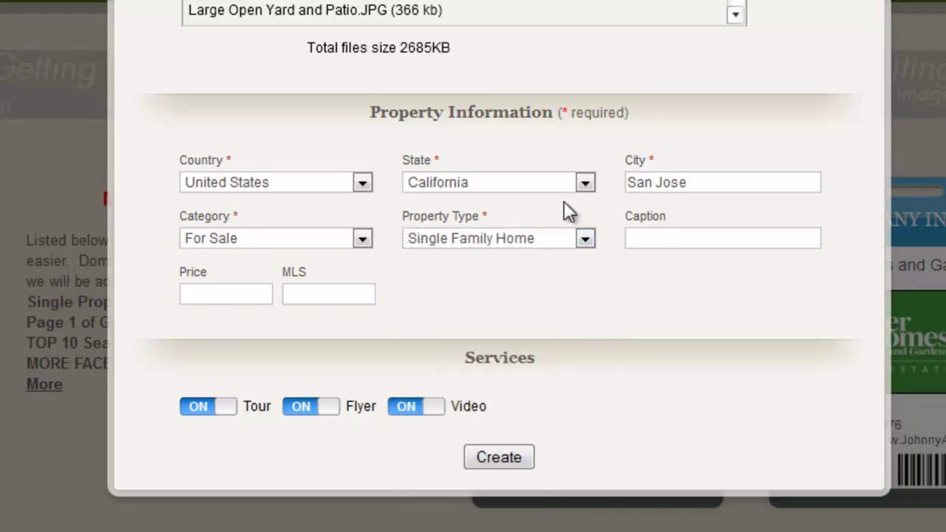
pyautogui.write('Great Property on Large Lot')
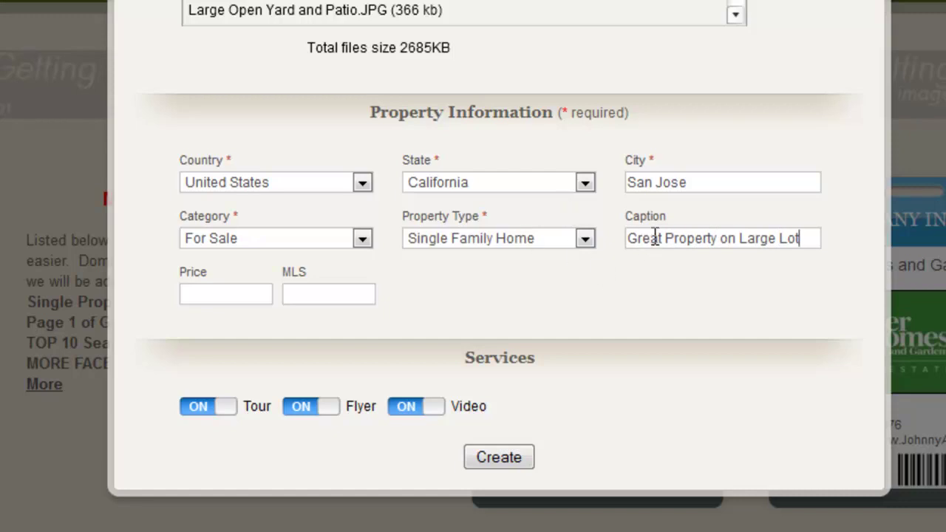
# - Enter 599999 as the property's price and 40854326 as its MLS number
pyautogui.click(209, 295)
pyautogui.write('599999')
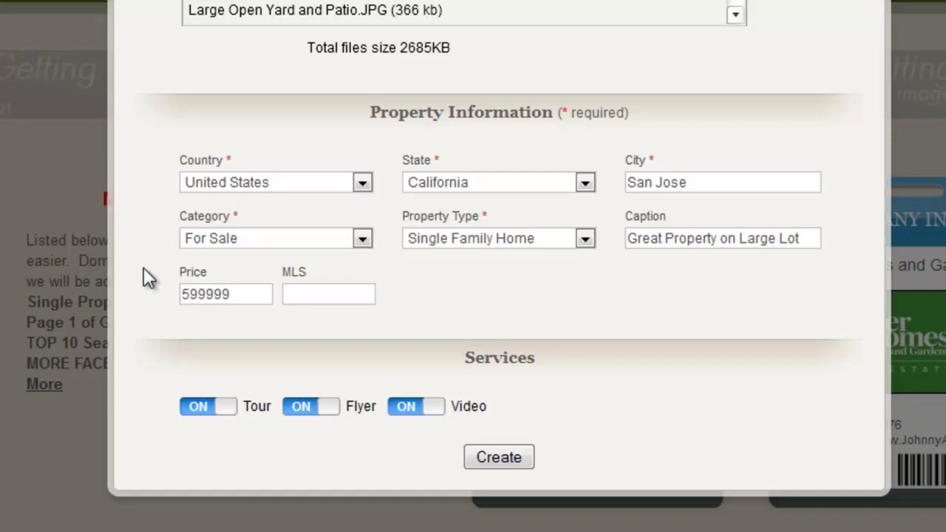
pyautogui.click(316, 295)
pyautogui.write('40854326')
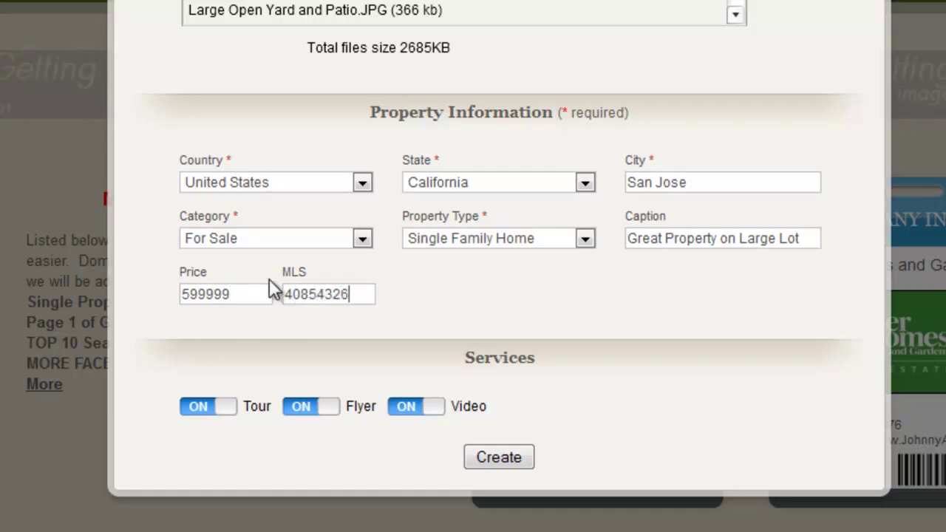
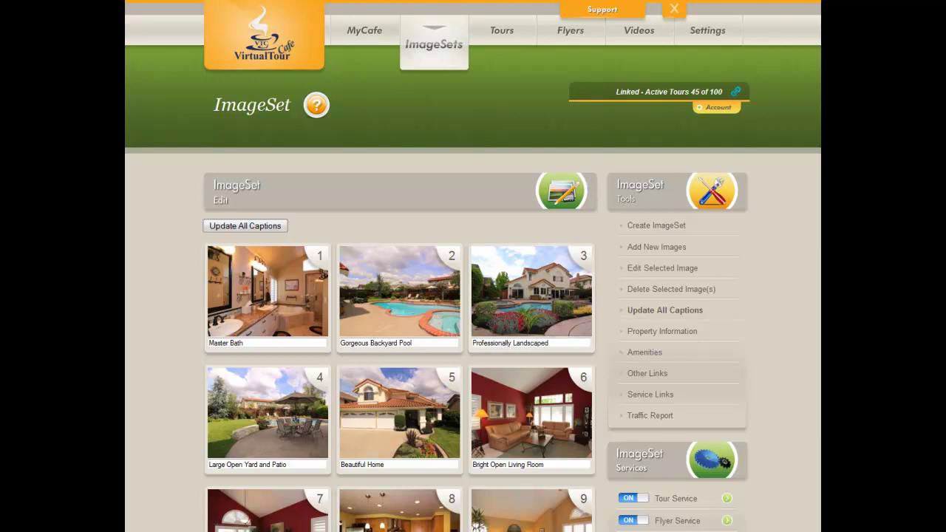
# - Reorder the image set so that Beautiful Home is first, Bright Open Living Room second and Gourmet Kitchen third
pyautogui.scroll(-2, 473, 295)
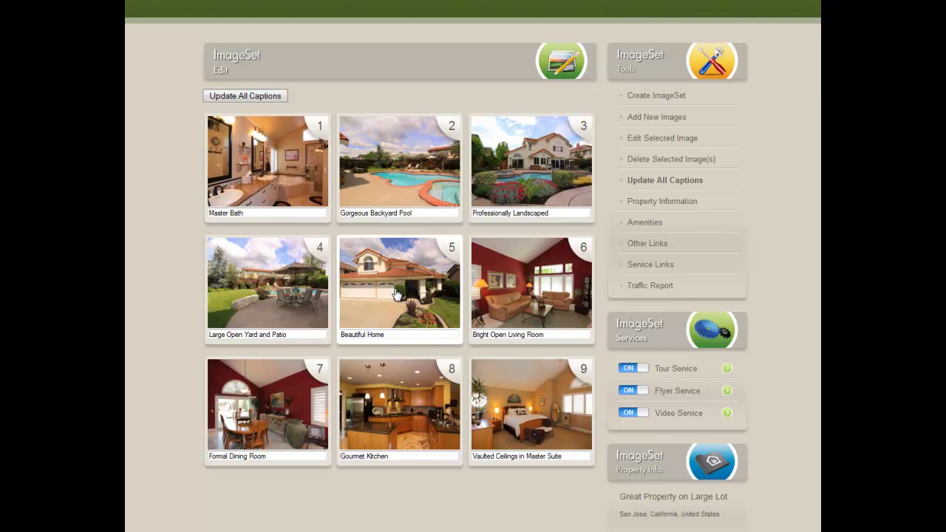
pyautogui.moveTo(396, 294); pyautogui.dragTo(252, 173)
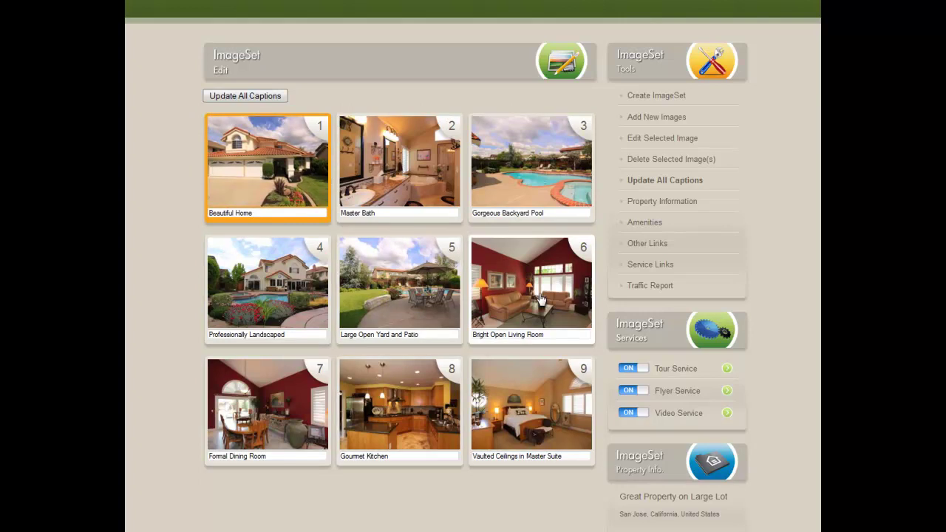
pyautogui.moveTo(541, 297); pyautogui.dragTo(405, 166)
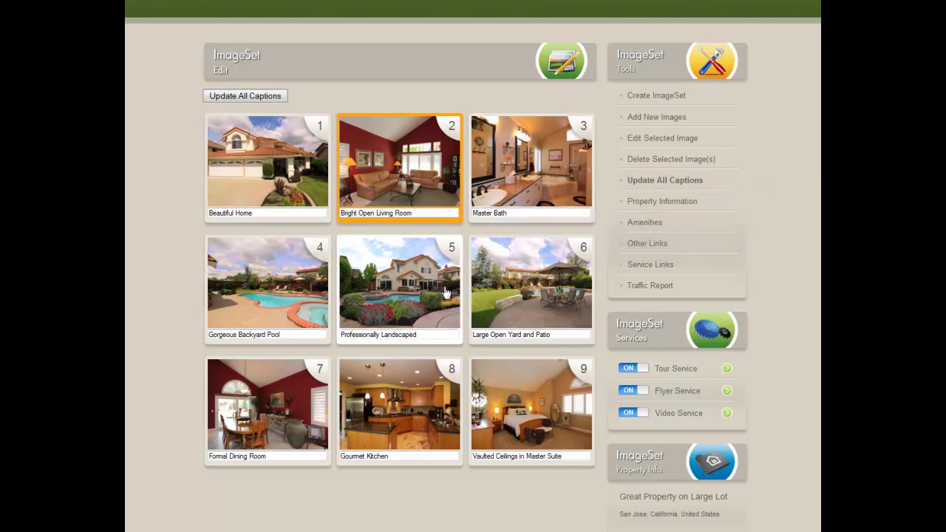
pyautogui.moveTo(392, 412); pyautogui.dragTo(510, 164)
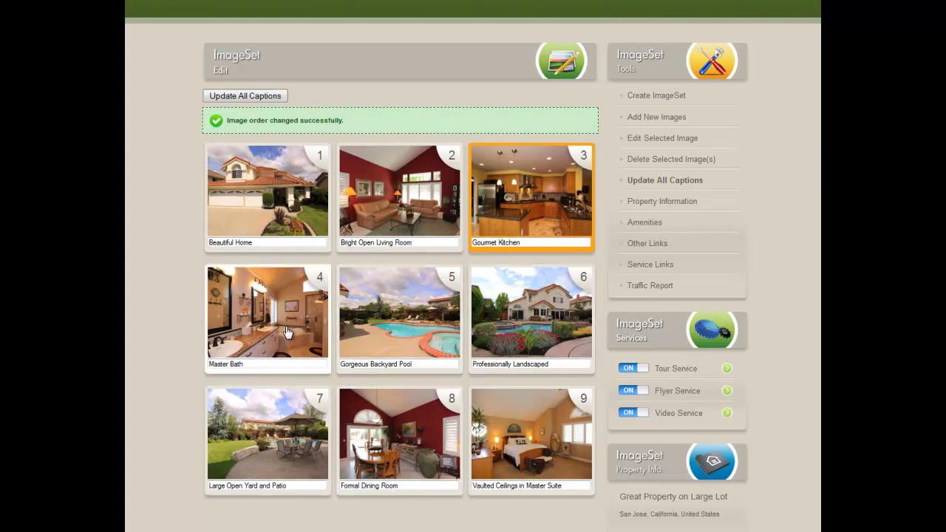
# - Move Formal Dining Room to position 4, Vaulted Ceilings in Master Suite to position 5 and Professionally Landscaped to position 7
pyautogui.moveTo(399, 443); pyautogui.dragTo(268, 317)
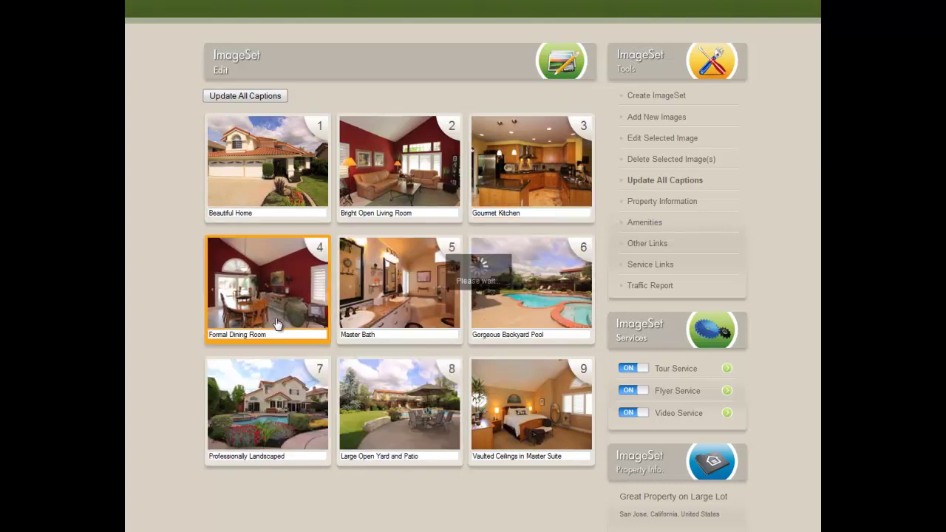
pyautogui.moveTo(486, 459); pyautogui.dragTo(399, 318)
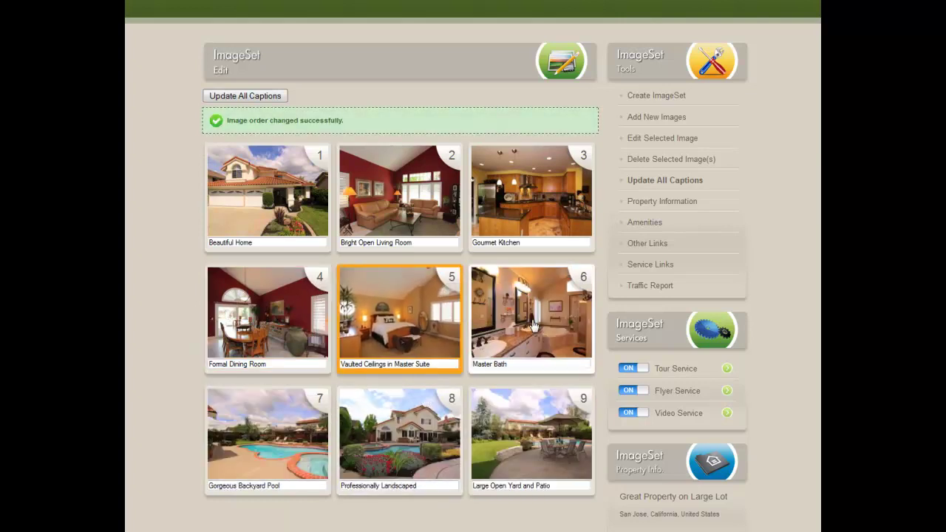
pyautogui.moveTo(381, 440); pyautogui.dragTo(229, 421)
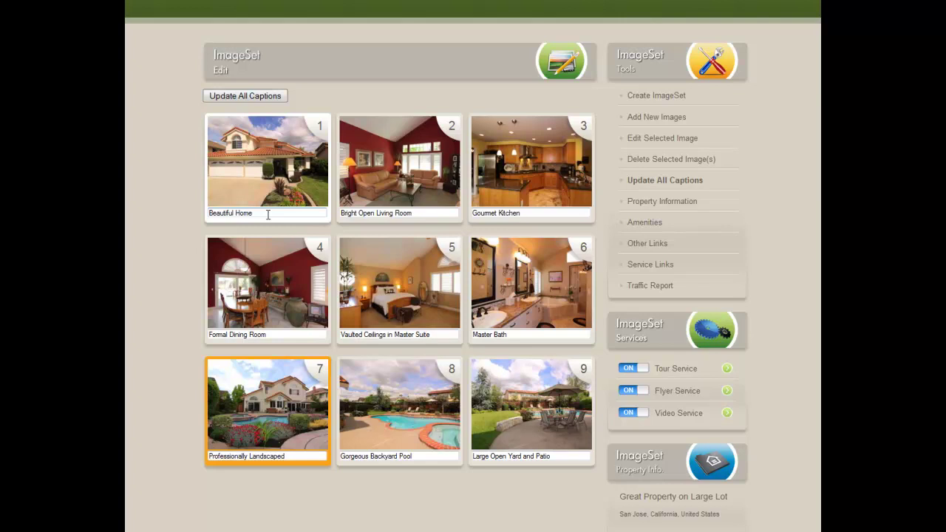
# - Replace the caption of the first image, the house front, with file00345
pyautogui.click(268, 214)
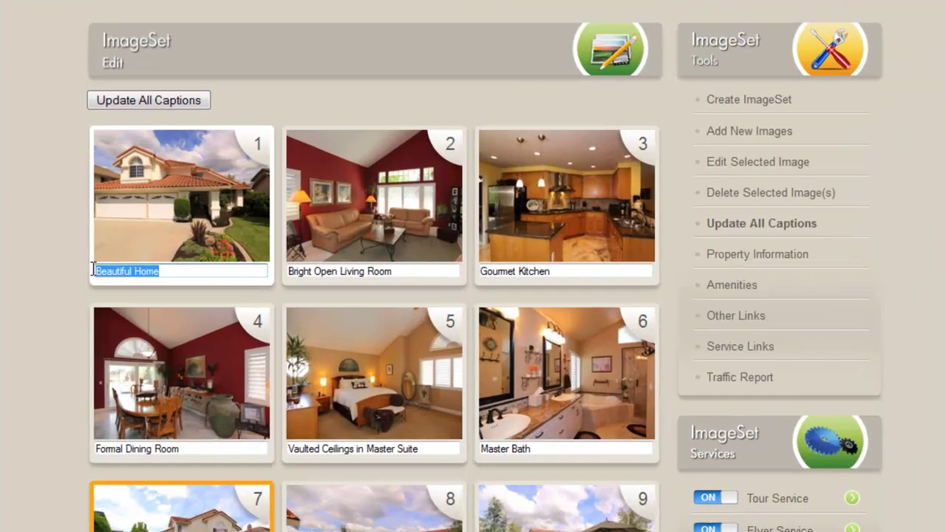
pyautogui.write('f')
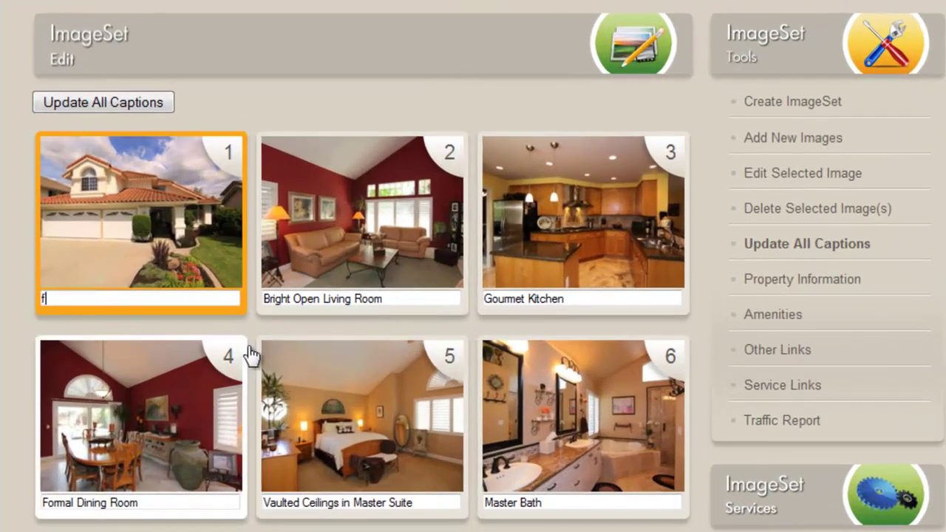
pyautogui.write('ile00345')
pyautogui.click(356, 293)
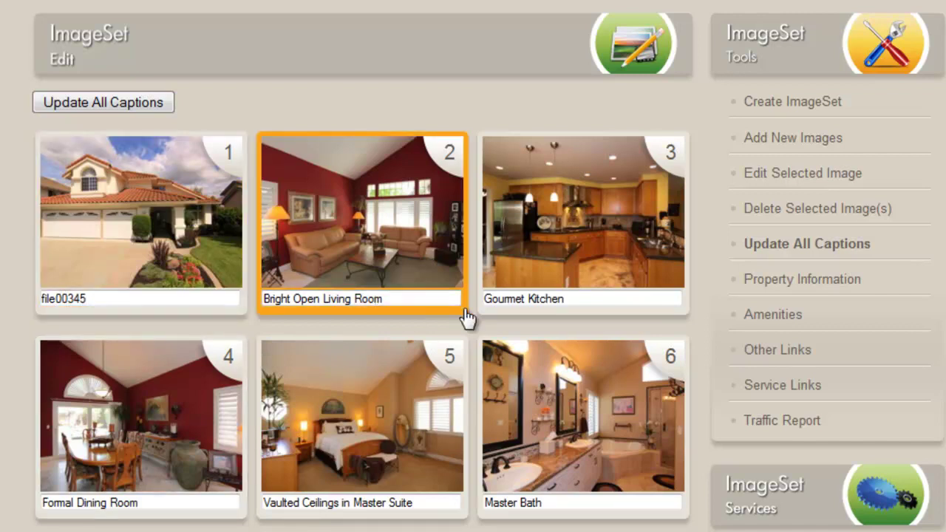
# - Replace the first image's caption with "Great Home on Large Lot"
pyautogui.click(86, 293)
pyautogui.moveTo(85, 293); pyautogui.dragTo(38, 292)
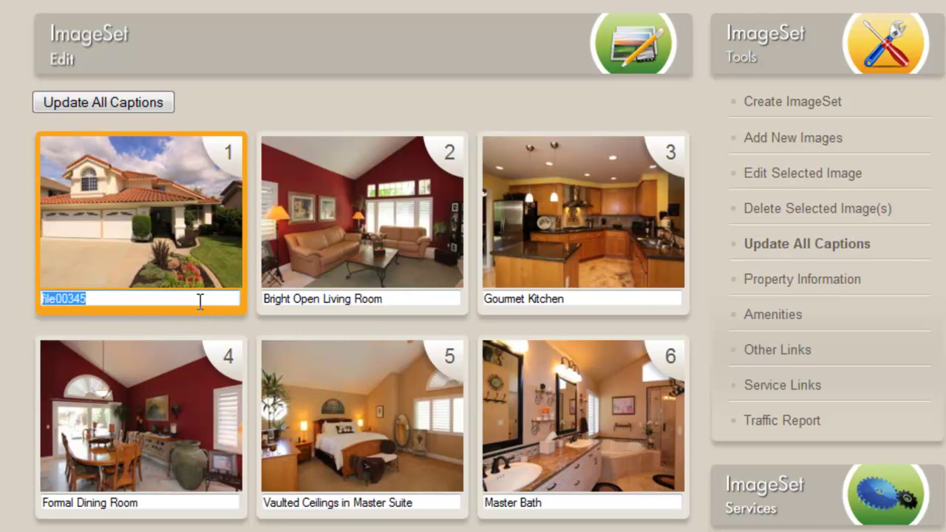
pyautogui.press('BackSpace')
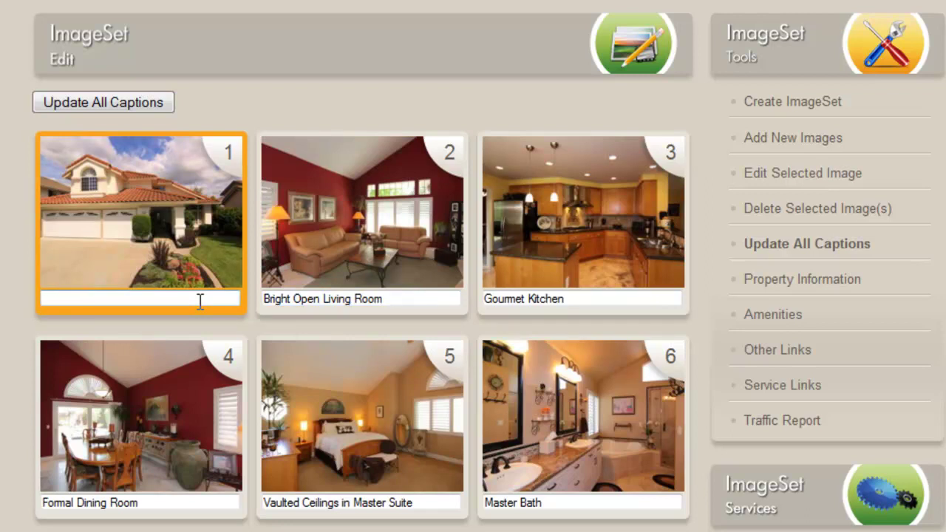
pyautogui.write('Great Home on Large Lot')
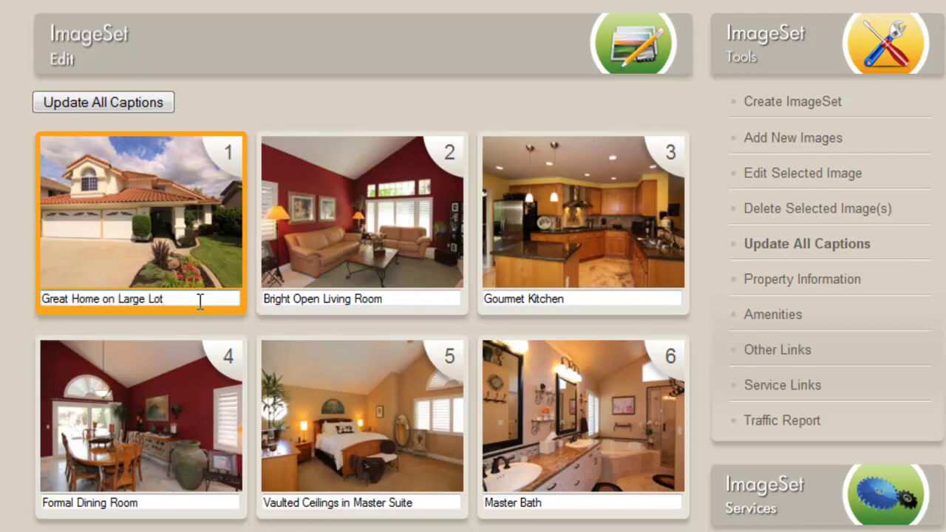
# - Extend the fourth image's caption to "Formal Dining Room with Vaulted Ceiling" and update all captions
pyautogui.press('Tab')
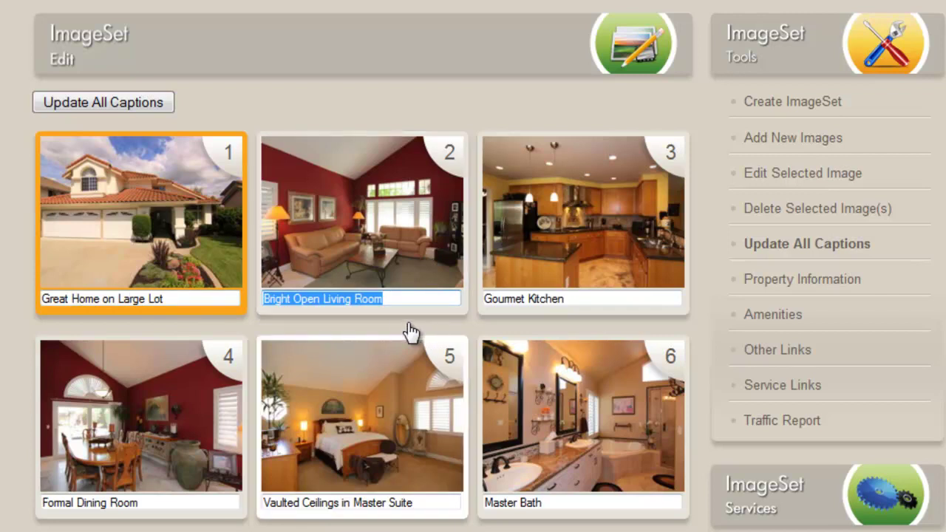
pyautogui.press('Tab')
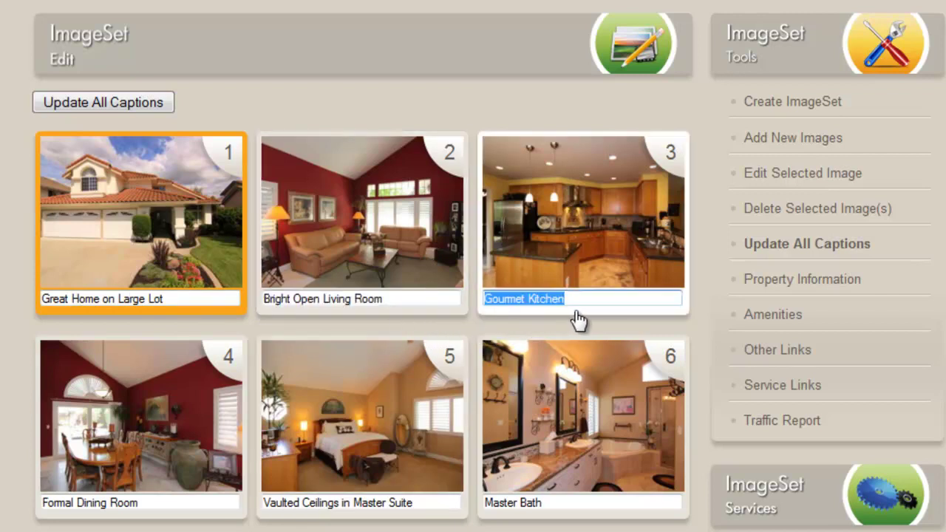
pyautogui.press('Tab')
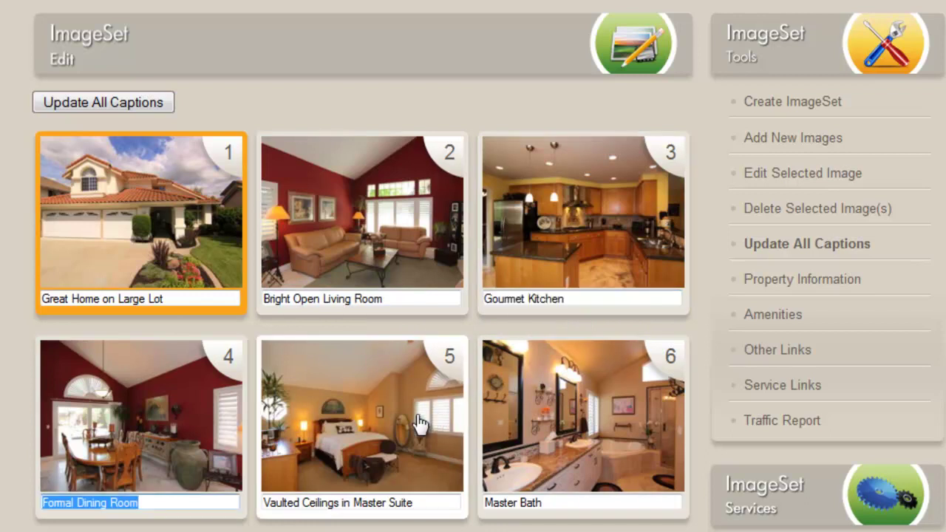
pyautogui.click(157, 504)
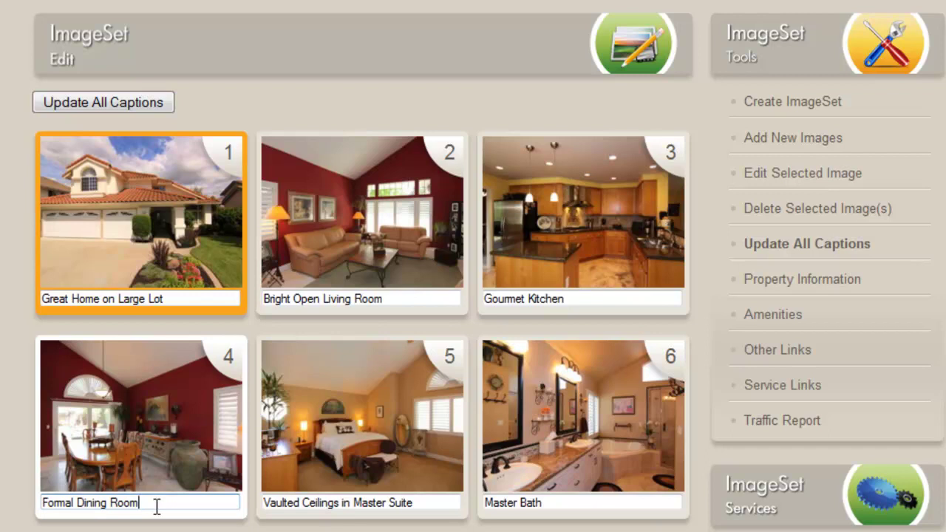
pyautogui.write('with Vaulted Ceilings')
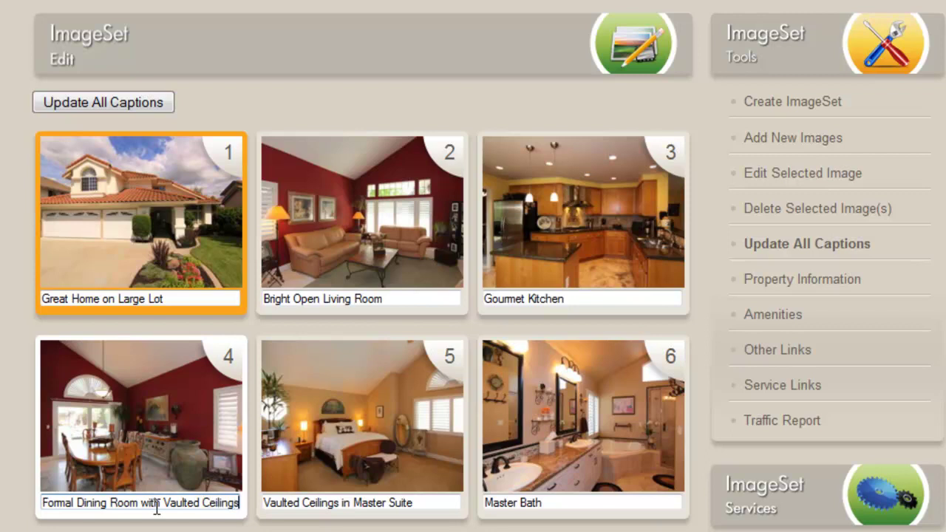
pyautogui.press('BackSpace')
pyautogui.click(436, 433)
pyautogui.click(583, 435)
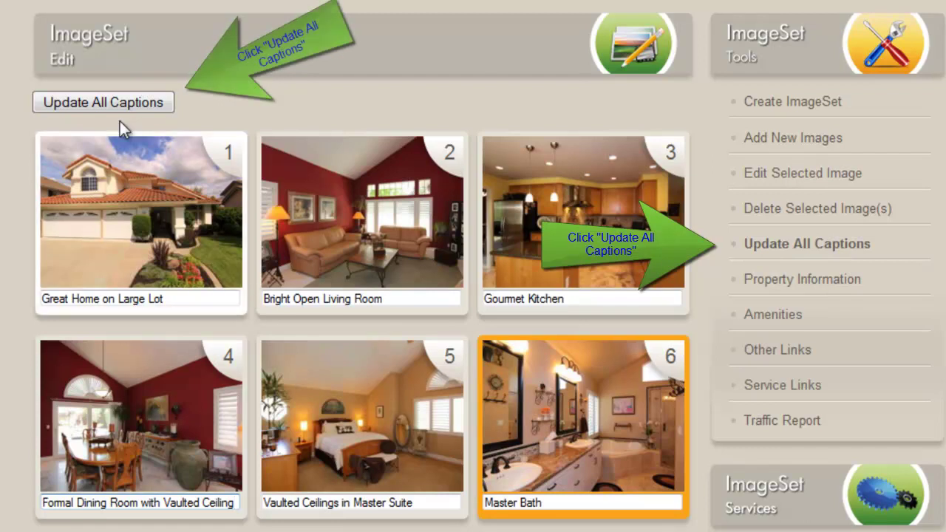
pyautogui.click(84, 100)
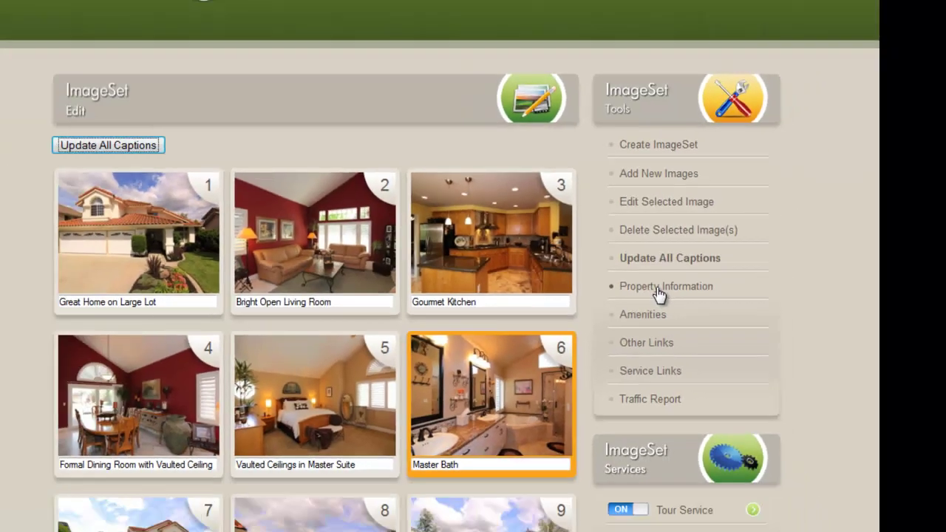
# - Open the image set's property information and enter the description "This is a newly remodeled home..."
pyautogui.click(657, 292)
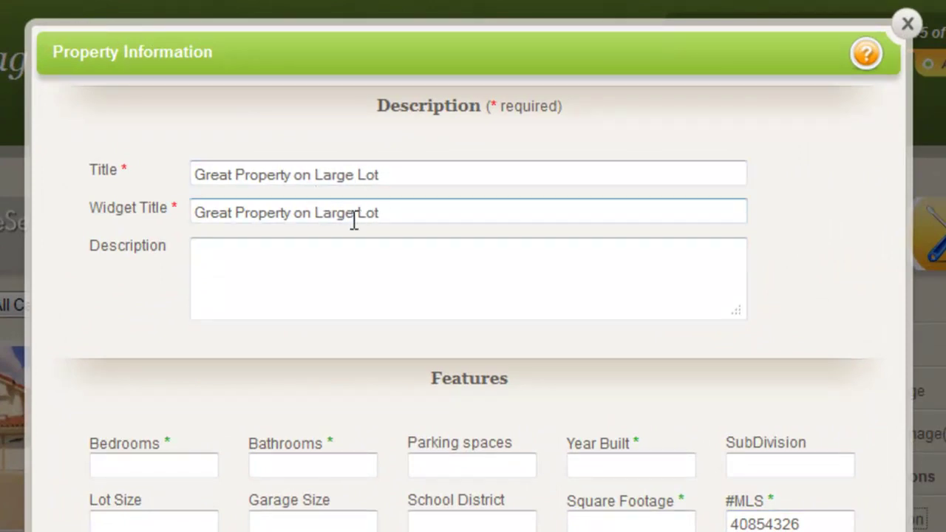
pyautogui.click(323, 259)
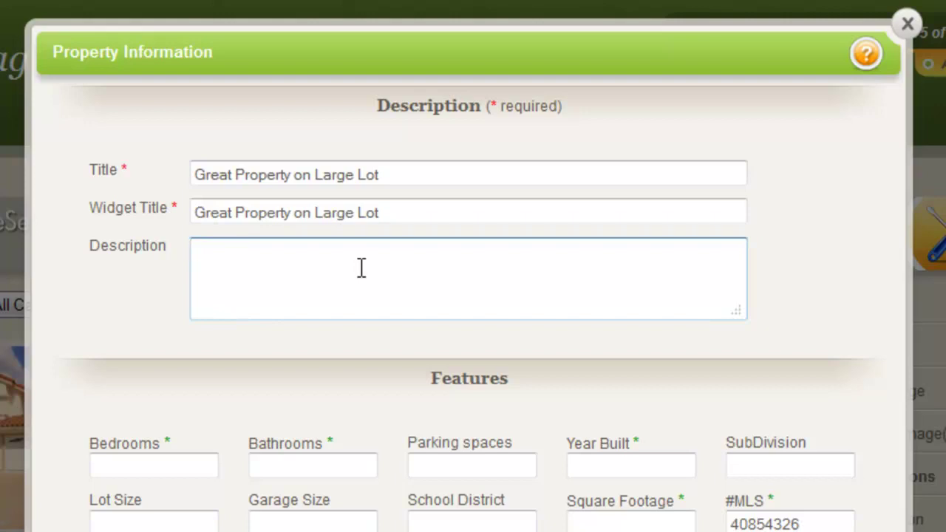
pyautogui.write('This is a newl')
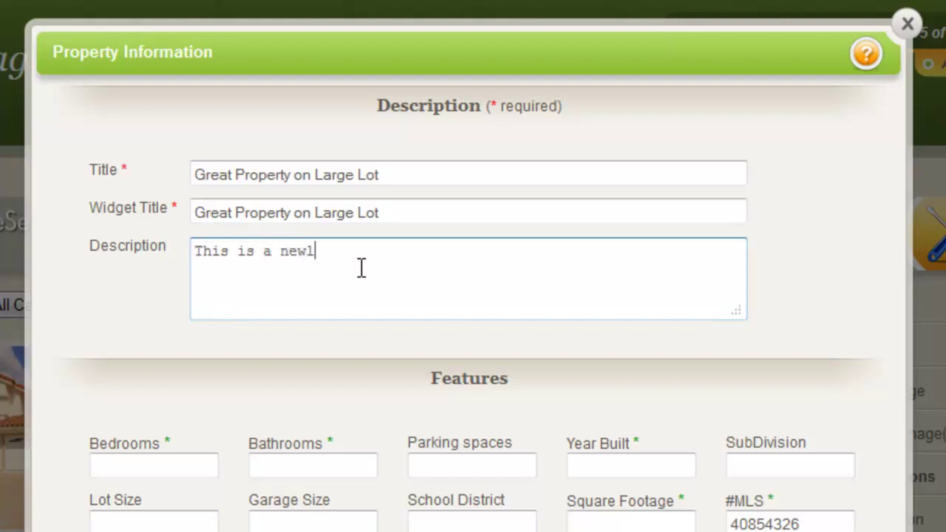
pyautogui.write('y remodeled home')
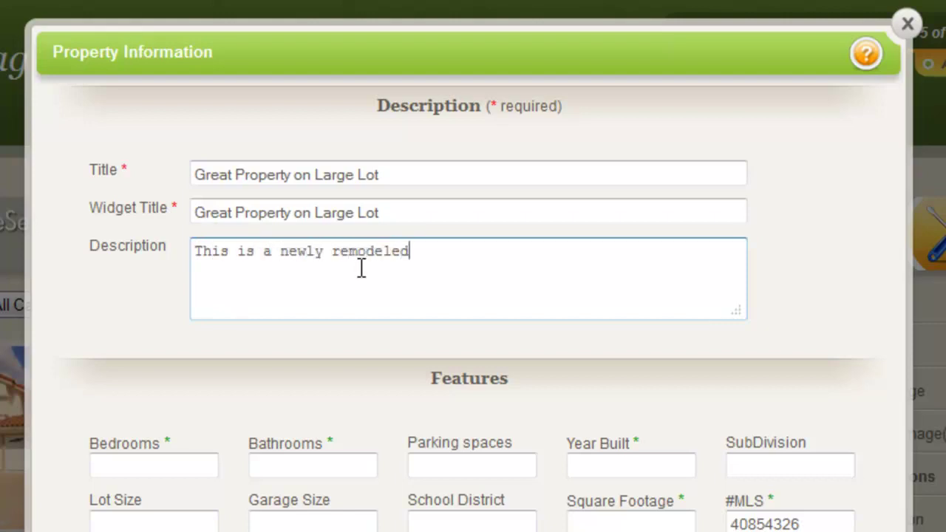
pyautogui.write('...')
# - Set the property features to 4 bedrooms, 3.5 bathrooms and year built 2006
pyautogui.click(166, 465)
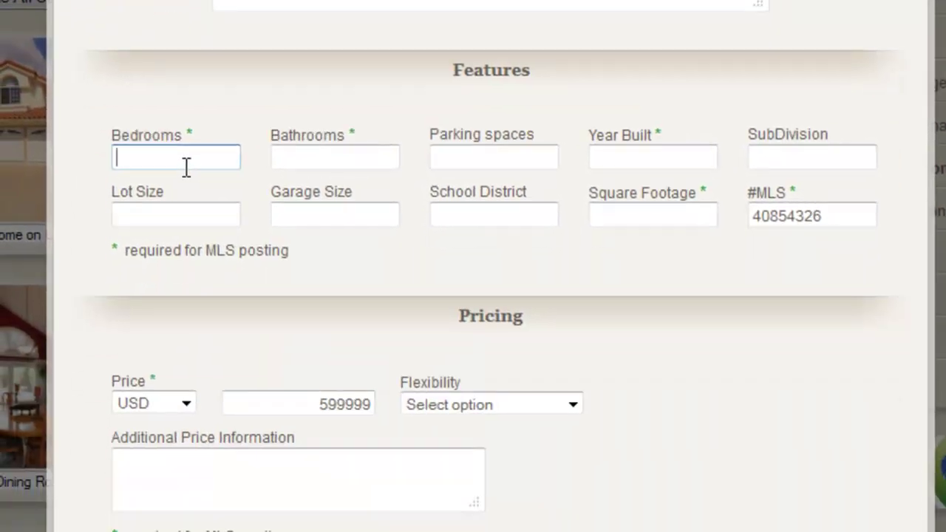
pyautogui.write('4')
pyautogui.click(315, 158)
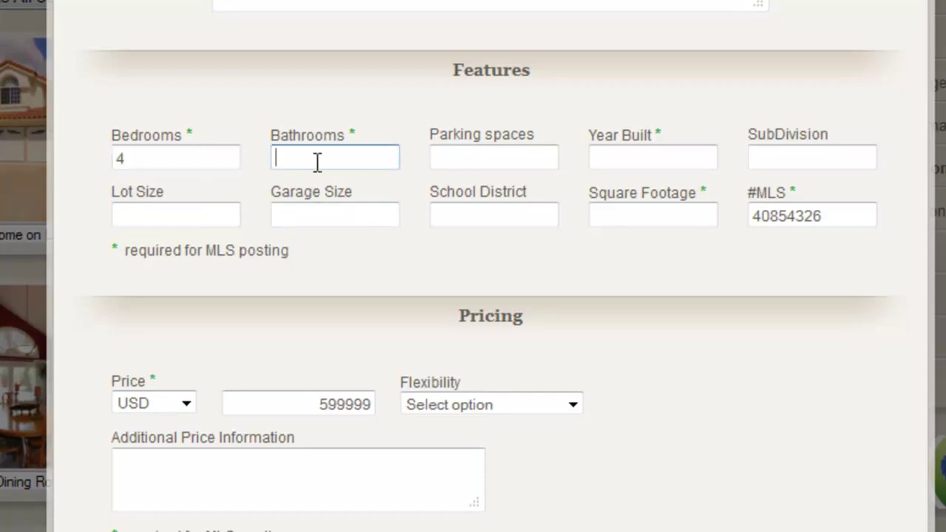
pyautogui.write('3.5')
pyautogui.press('Tab')
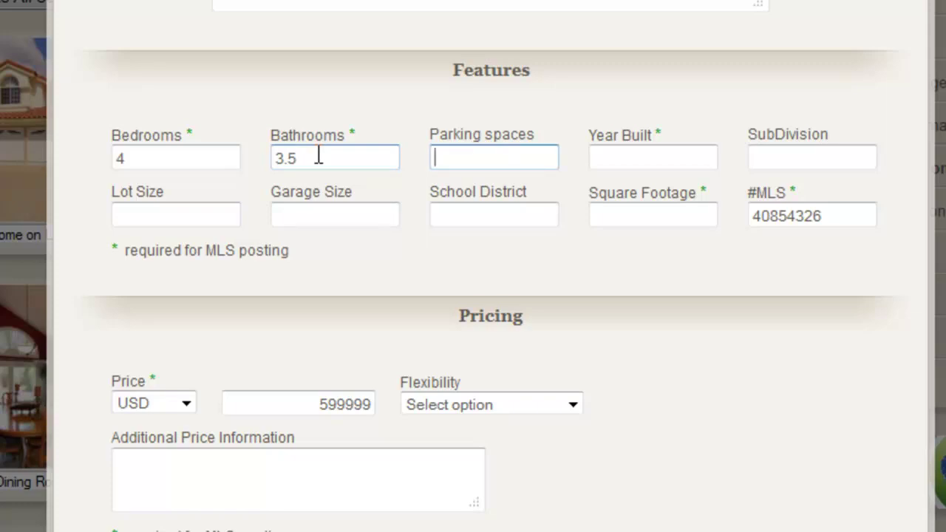
pyautogui.press('Tab')
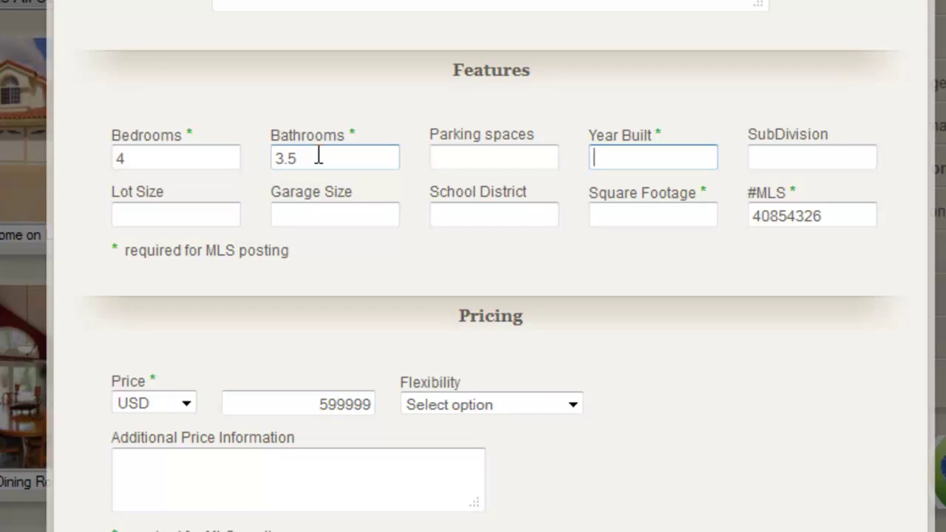
pyautogui.write('2006')
# - Set the lot size to 100000sf, the garage size to 3 Car and the square footage to 3200sf
pyautogui.press('Tab')
pyautogui.press('Tab')
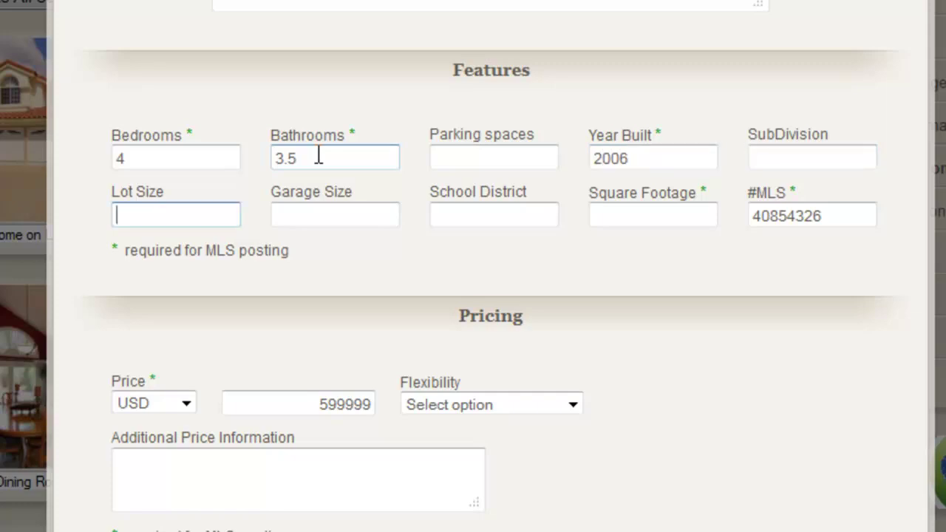
pyautogui.write('100000sf')
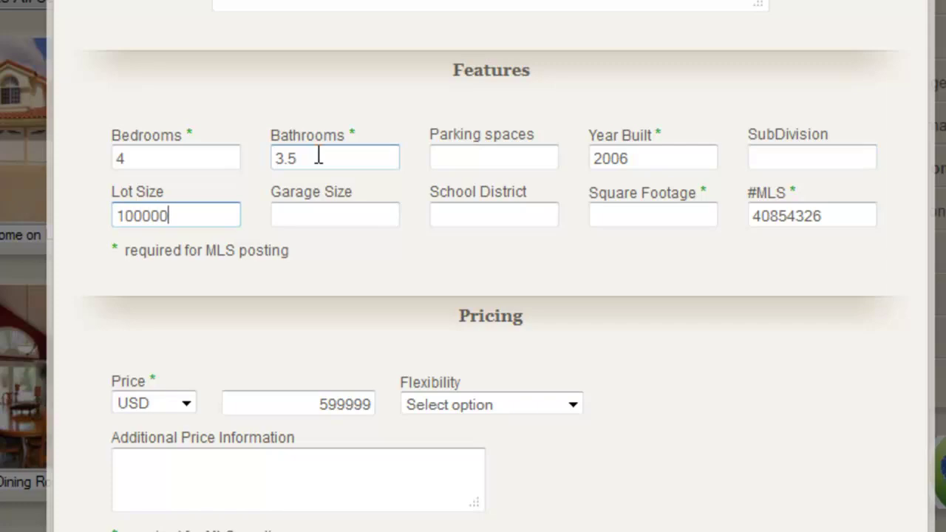
pyautogui.press('Tab')
pyautogui.write('2')
pyautogui.press('BackSpace')
pyautogui.write('3 Car')
pyautogui.press('Tab')
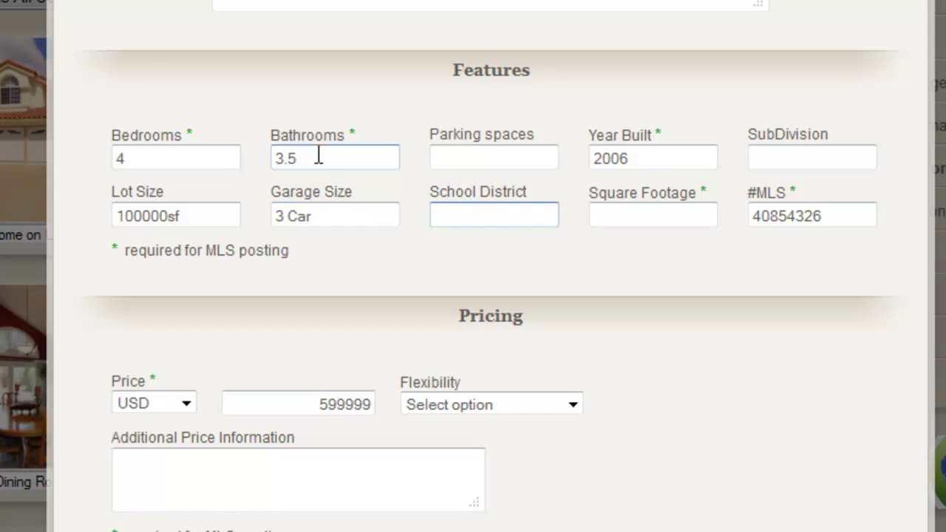
pyautogui.press('Tab')
pyautogui.write('3200sf')
pyautogui.press('Tab')
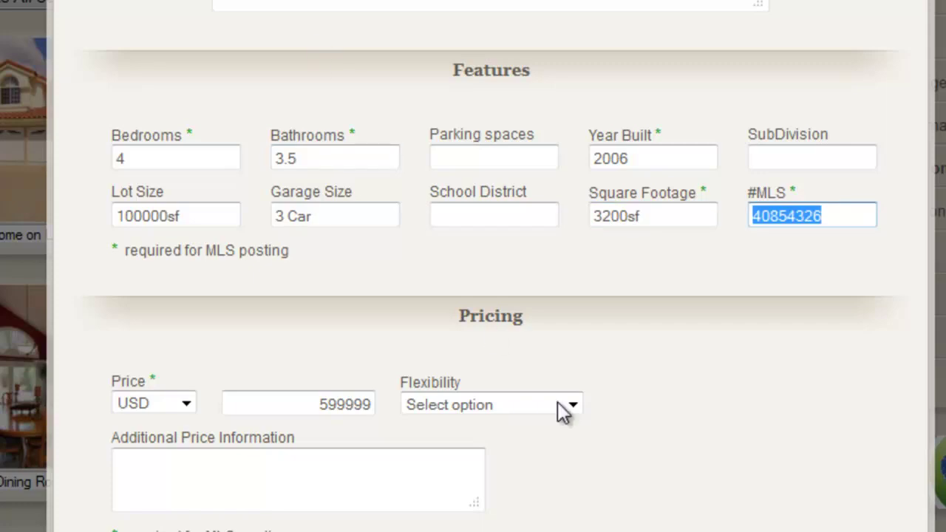
pyautogui.scroll(-4, 591, 443)
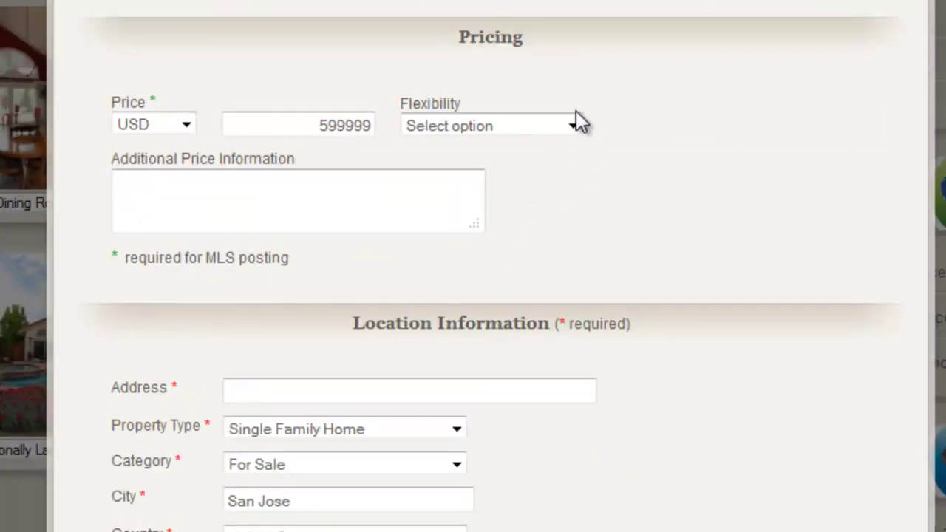
pyautogui.click(574, 122)
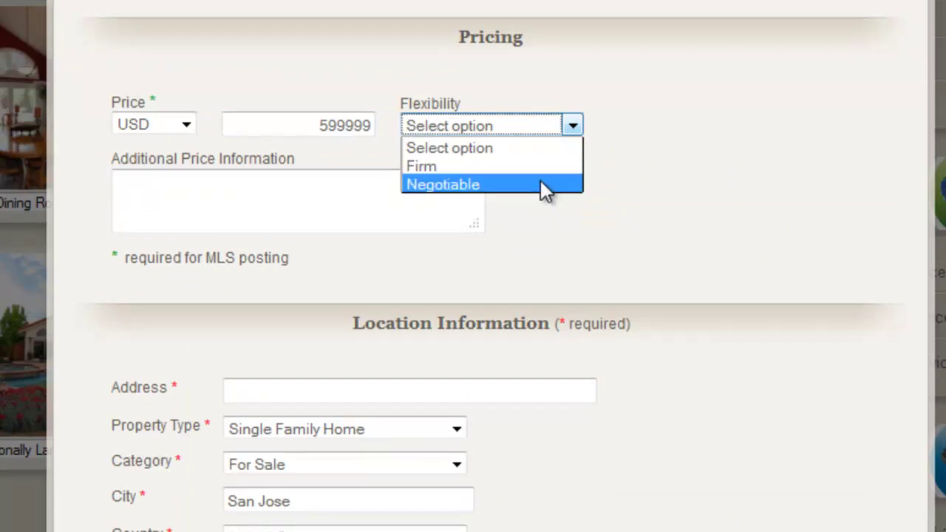
pyautogui.click(572, 123)
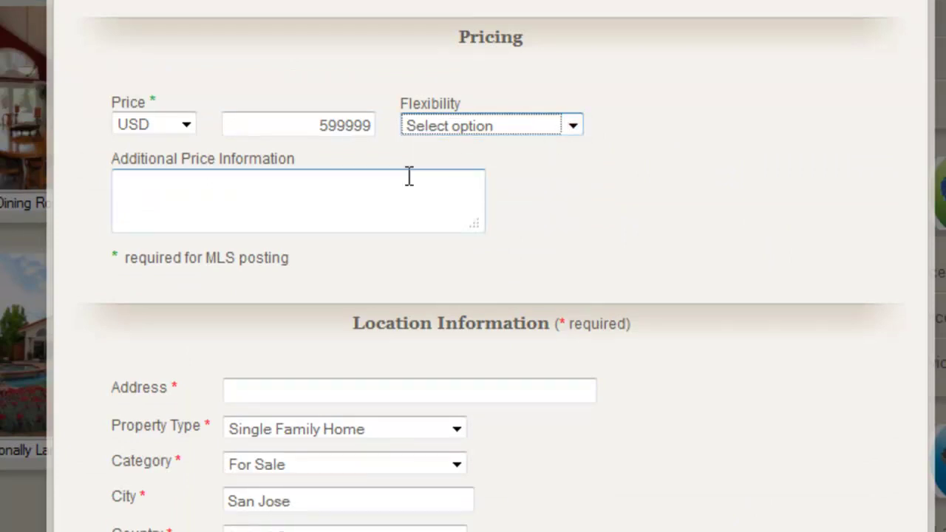
pyautogui.click(327, 127)
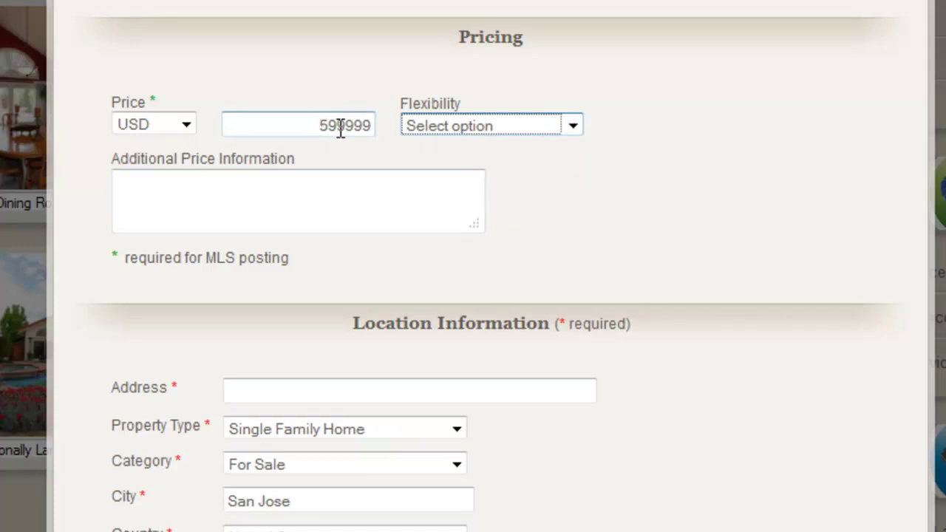
# - Try "Seller will carry" as the additional price information and clear it again
pyautogui.click(297, 187)
pyautogui.scroll(-2, 297, 187)
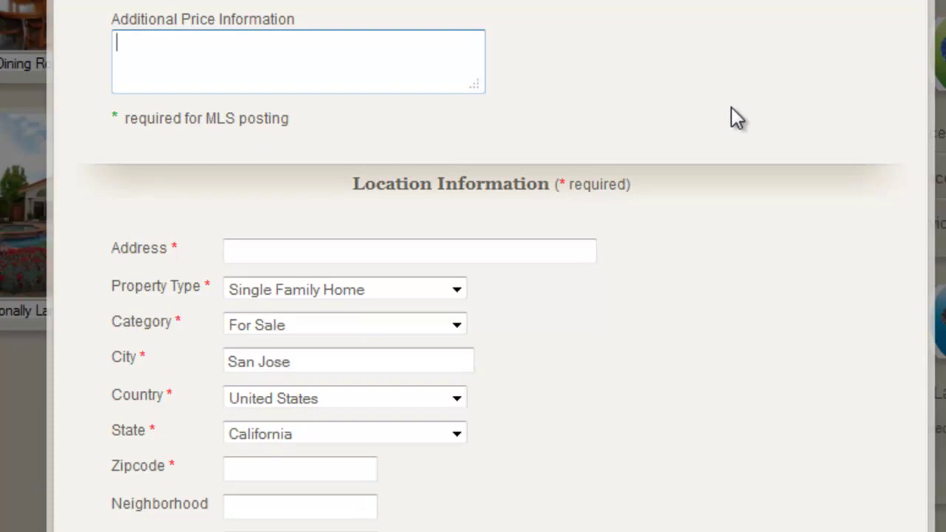
pyautogui.write('Seller will carry')
pyautogui.press('BackSpace')
pyautogui.press('BackSpace')
pyautogui.press('BackSpace')
pyautogui.press('BackSpace')
pyautogui.press('BackSpace')
pyautogui.press('BackSpace')
pyautogui.press('BackSpace')
pyautogui.press('BackSpace')
pyautogui.press('BackSpace')
pyautogui.press('BackSpace')
pyautogui.press('BackSpace')
pyautogui.press('BackSpace')
pyautogui.press('BackSpace')
pyautogui.press('BackSpace')
pyautogui.press('BackSpace')
pyautogui.press('BackSpace')
pyautogui.press('BackSpace')
# - Try "Just Listed" as the additional price information and clear it again
pyautogui.write('Just Listed')
pyautogui.press('BackSpace')
pyautogui.press('BackSpace')
pyautogui.press('BackSpace')
pyautogui.press('BackSpace')
pyautogui.press('BackSpace')
pyautogui.press('BackSpace')
pyautogui.press('BackSpace')
pyautogui.press('BackSpace')
pyautogui.press('BackSpace')
pyautogui.press('BackSpace')
pyautogui.press('BackSpace')
# - Enter the property's street address and zip code, update the property information and close it
pyautogui.click(348, 248)
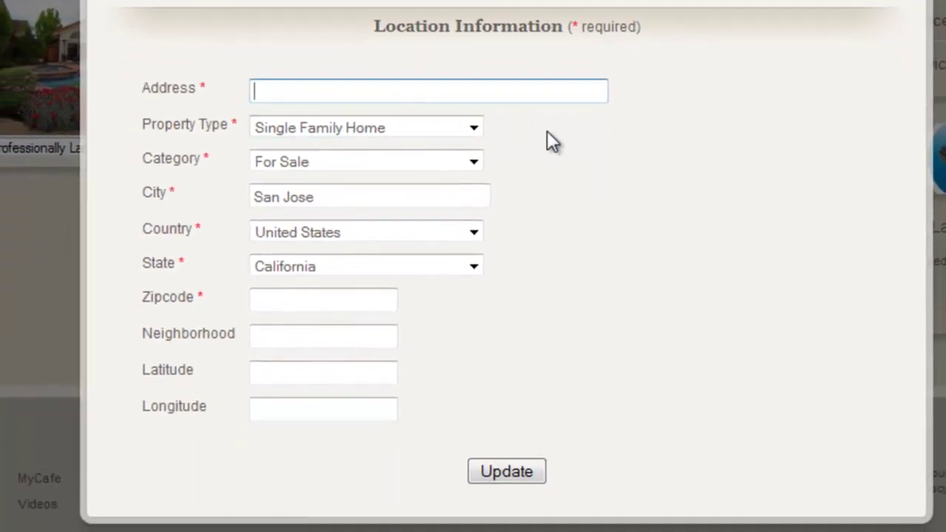
pyautogui.write('12')
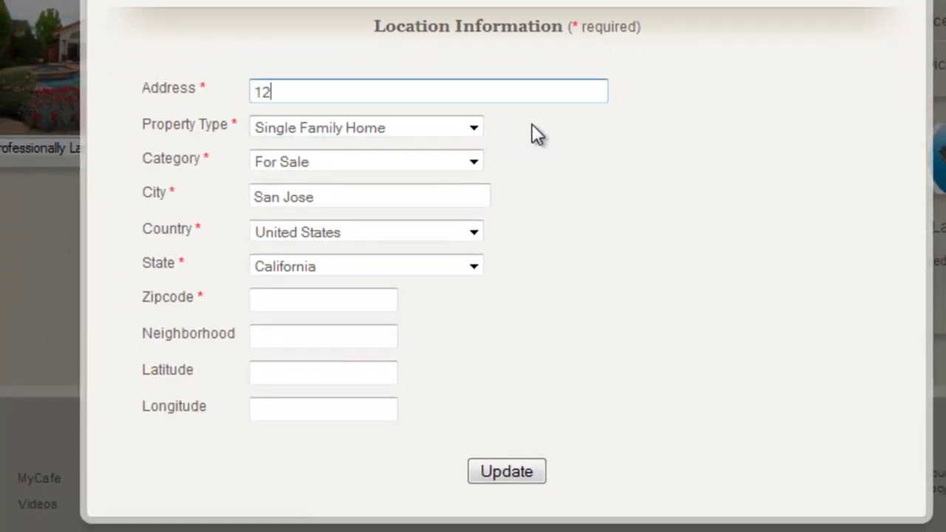
pyautogui.write('3 Anyr')
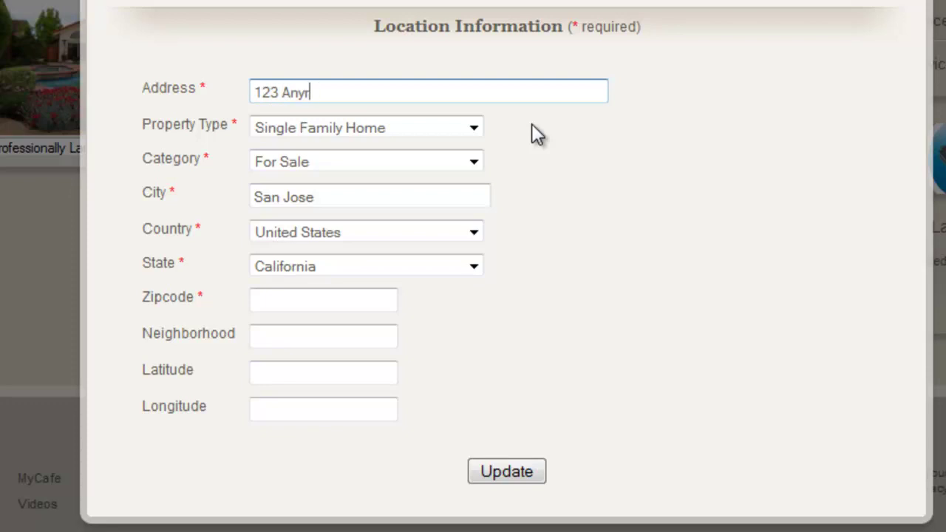
pyautogui.write('treet Ave.')
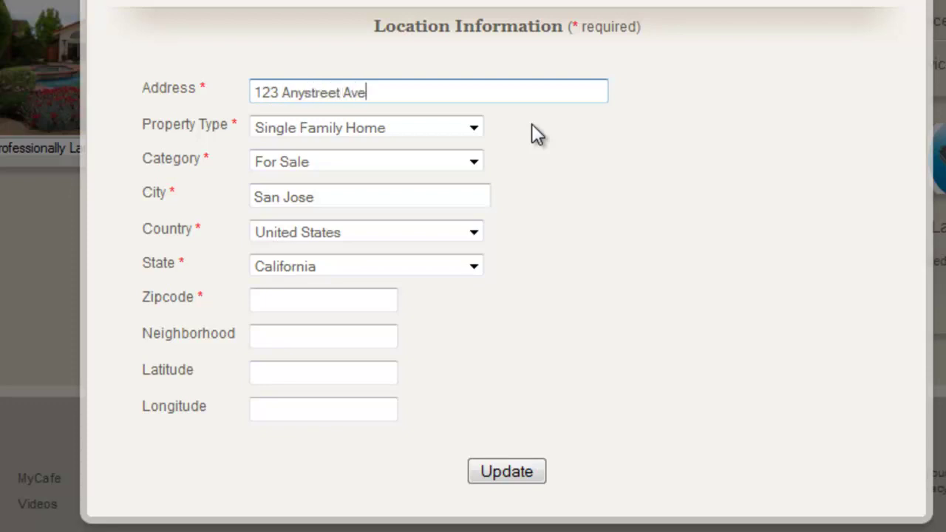
pyautogui.click(350, 303)
pyautogui.write('95487')
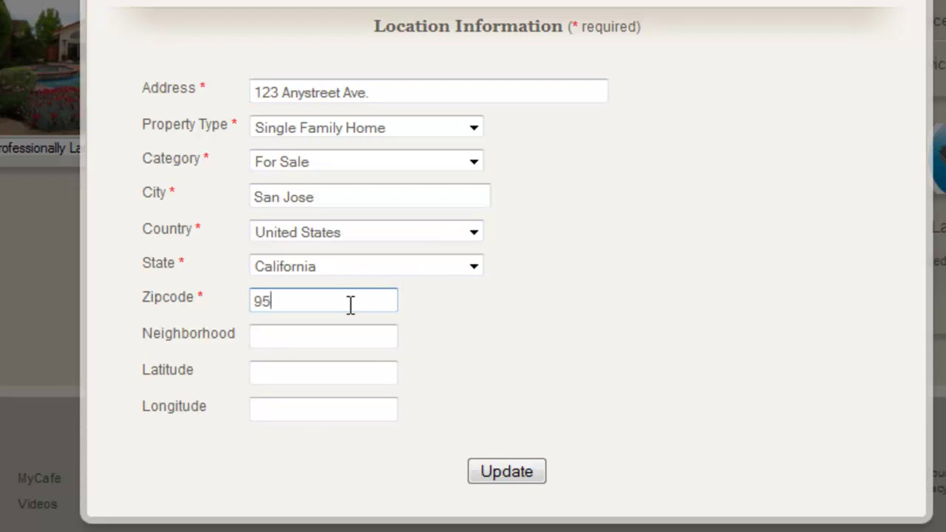
pyautogui.click(299, 339)
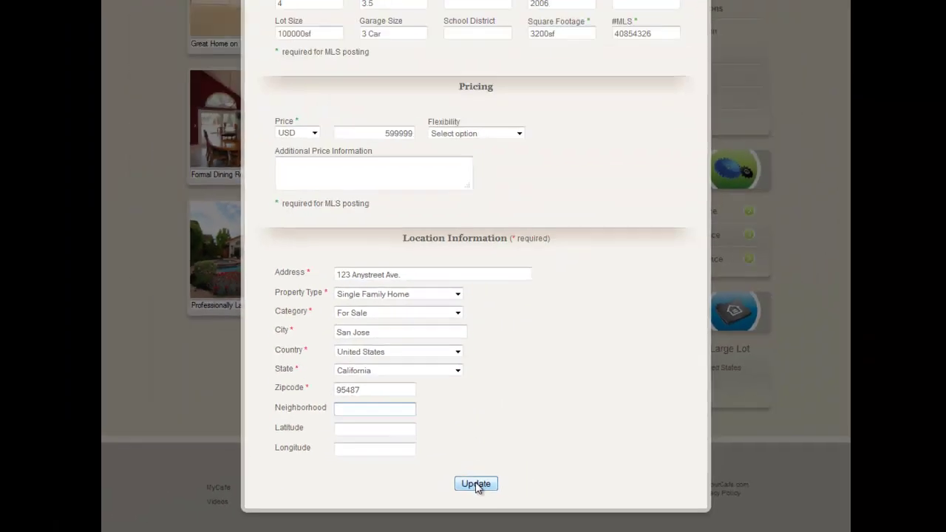
pyautogui.click(507, 474)
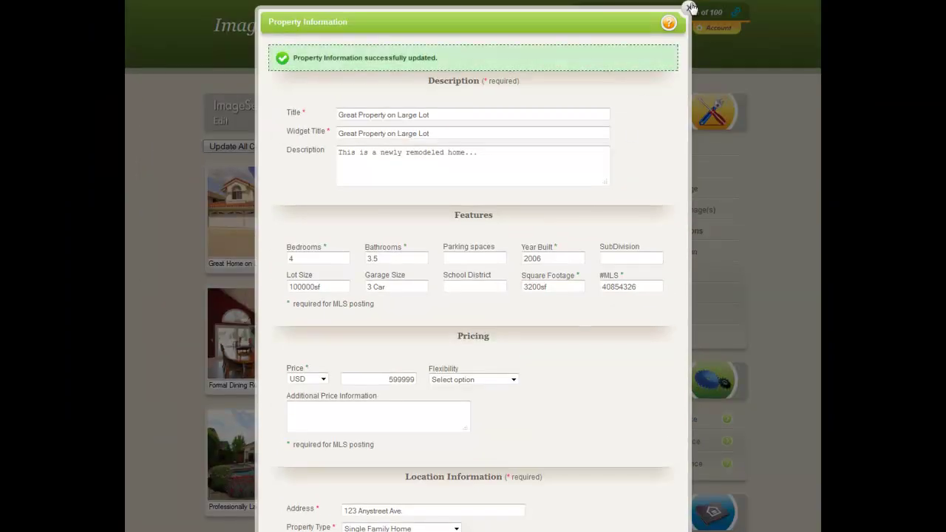
pyautogui.click(688, 7)
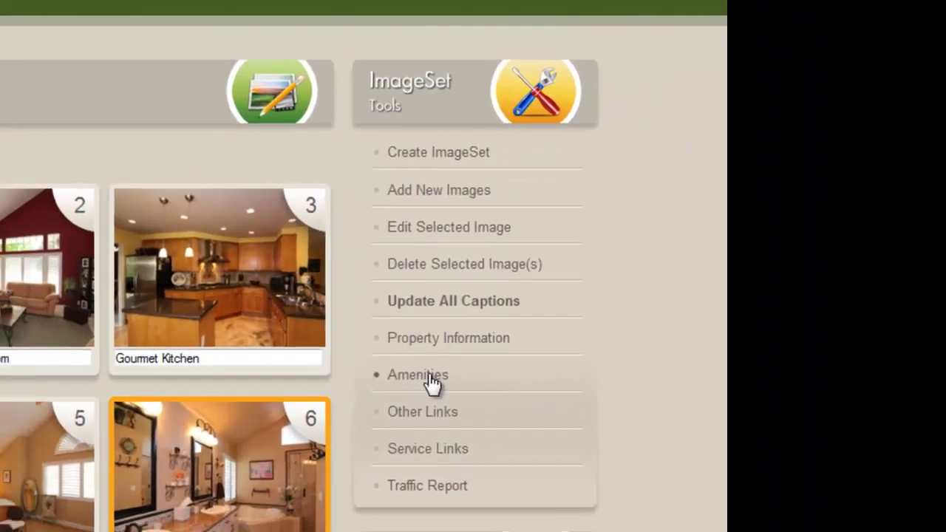
# - Open the amenities and enable the appliances Range/Oven, Dishwasher, Stainless Steel Appliances, Full Refrigerator and Washer/Dryer
pyautogui.click(543, 328)
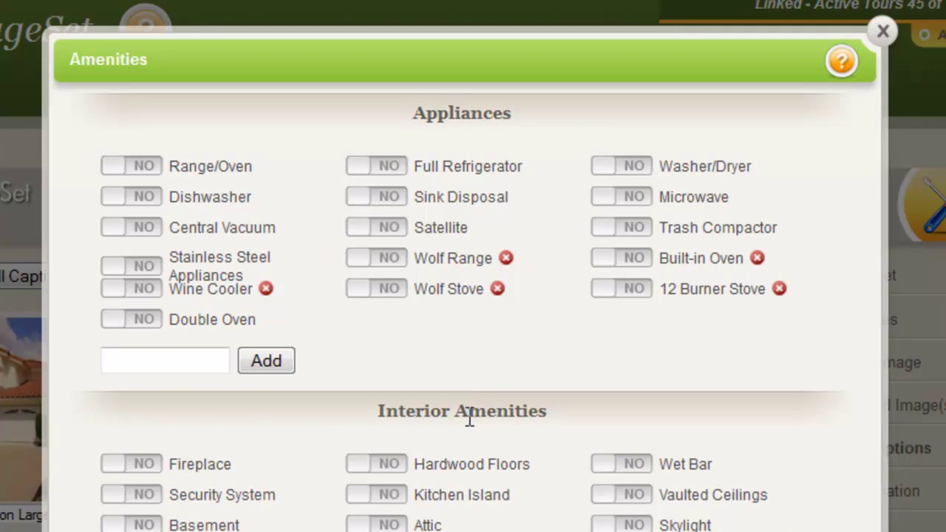
pyautogui.scroll(-8, 466, 418)
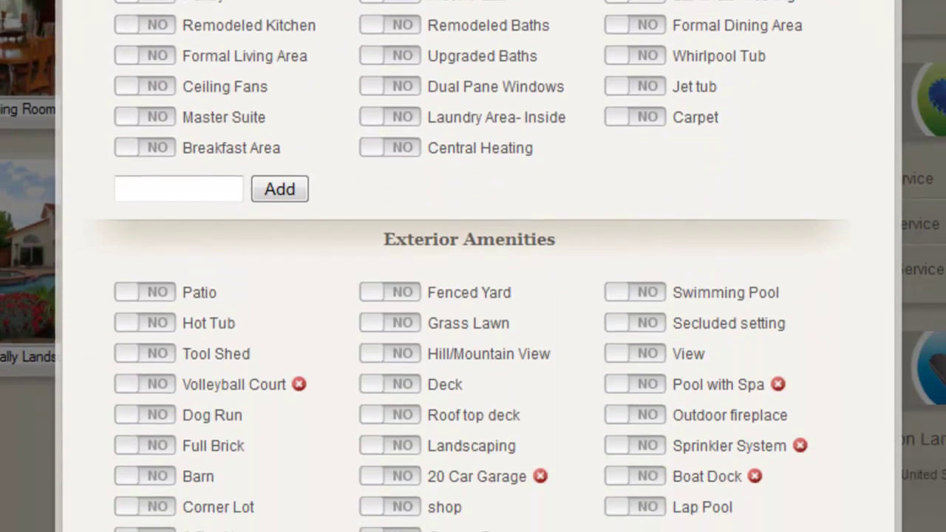
pyautogui.scroll(-5, 473, 266)
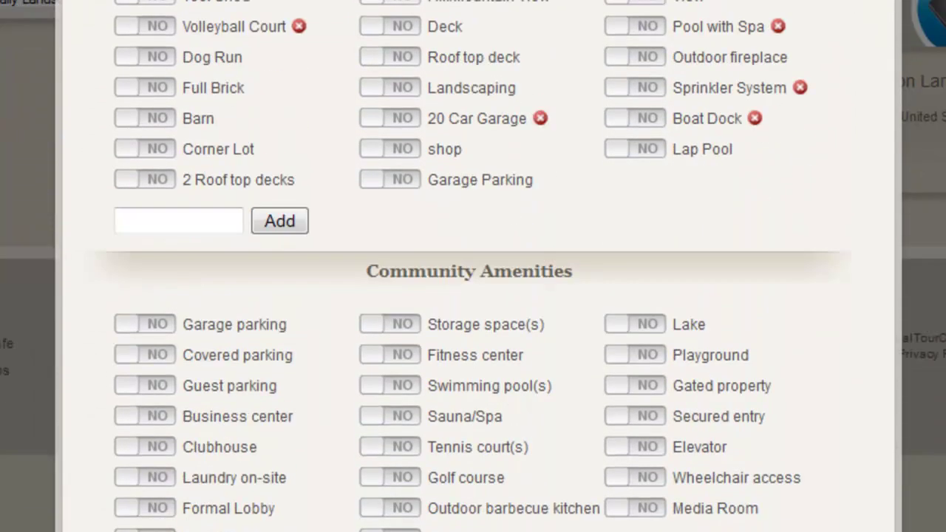
pyautogui.scroll(8, 473, 266)
pyautogui.scroll(5, 287, 169)
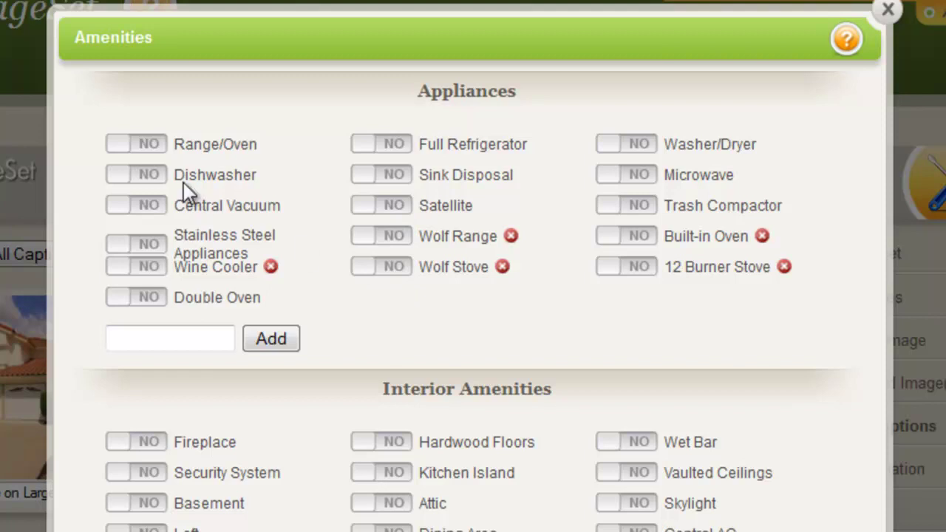
pyautogui.click(148, 145)
pyautogui.click(150, 178)
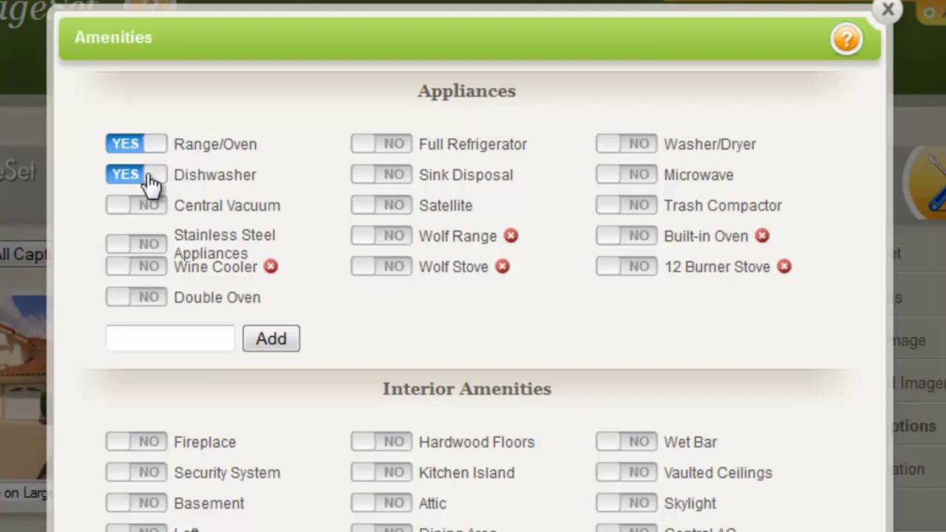
pyautogui.click(148, 247)
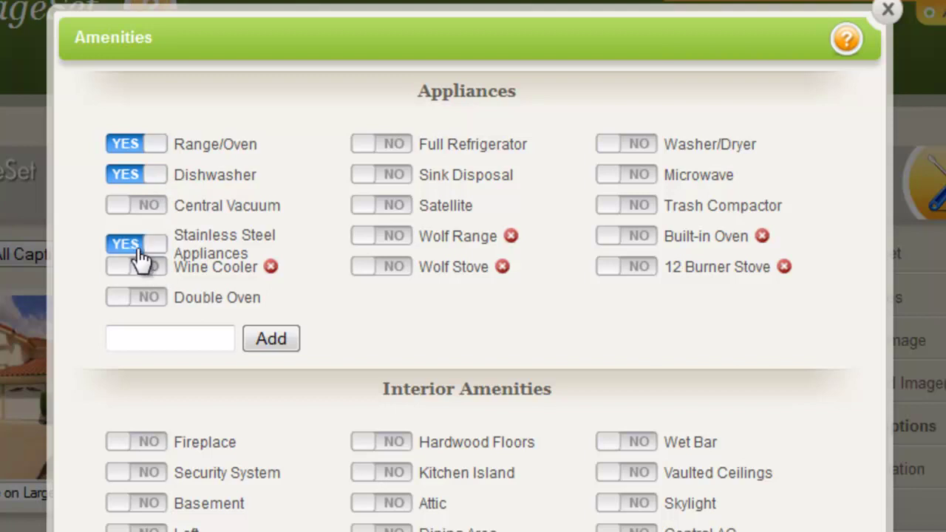
pyautogui.click(385, 145)
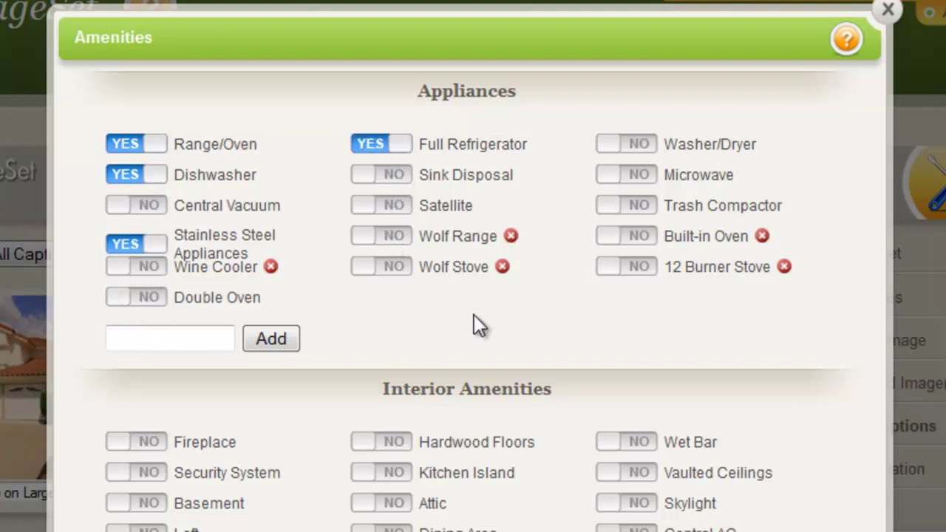
pyautogui.click(634, 148)
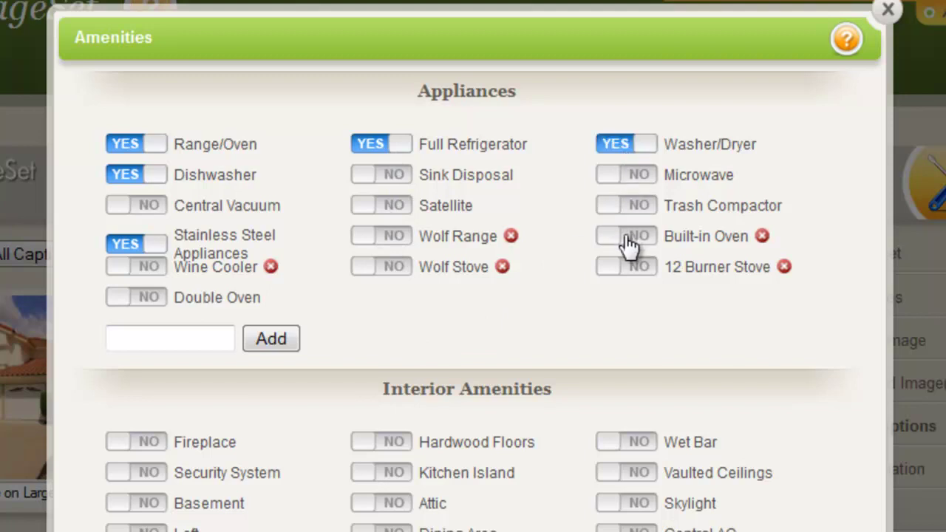
# - Enable the interior amenities Fireplace, Central Heating, Tile Floor, Remodeled Kitchen, Master Suite and Breakfast Area
pyautogui.scroll(-2, 288, 388)
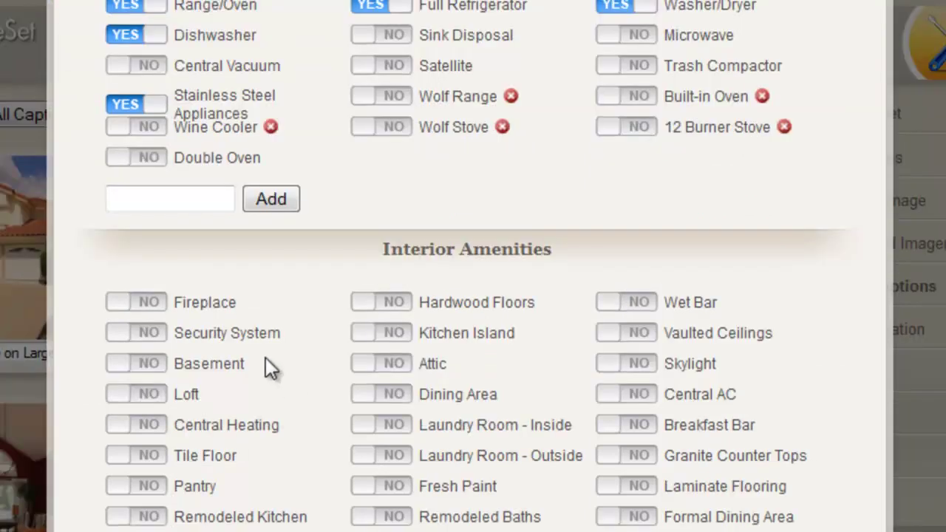
pyautogui.click(151, 303)
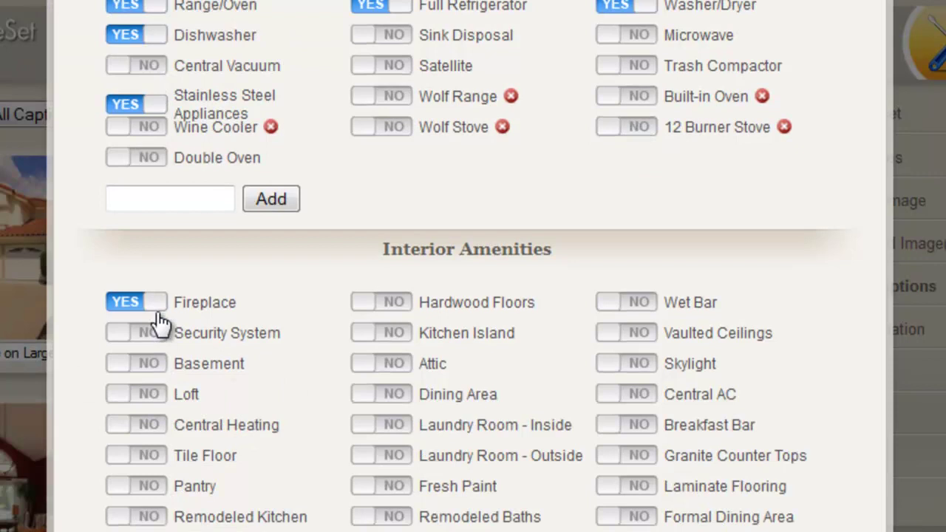
pyautogui.click(148, 427)
pyautogui.click(133, 456)
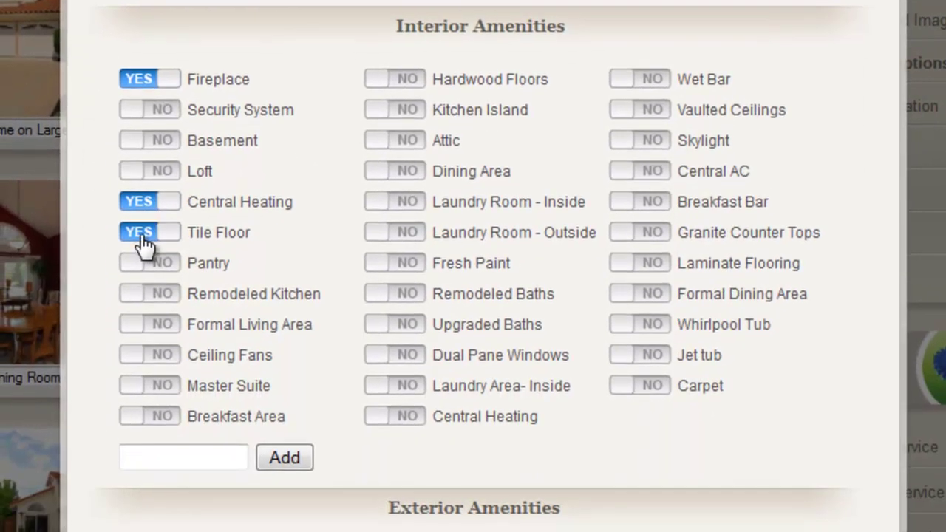
pyautogui.click(148, 295)
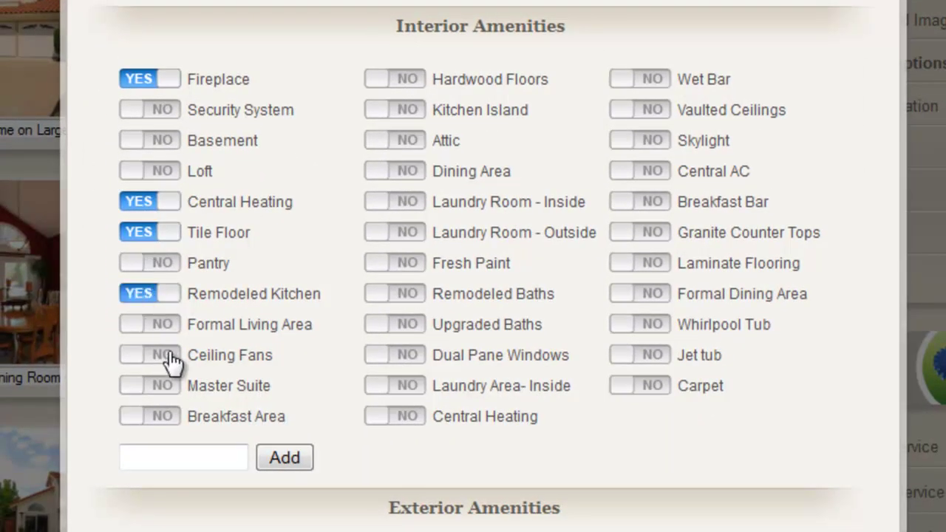
pyautogui.click(154, 388)
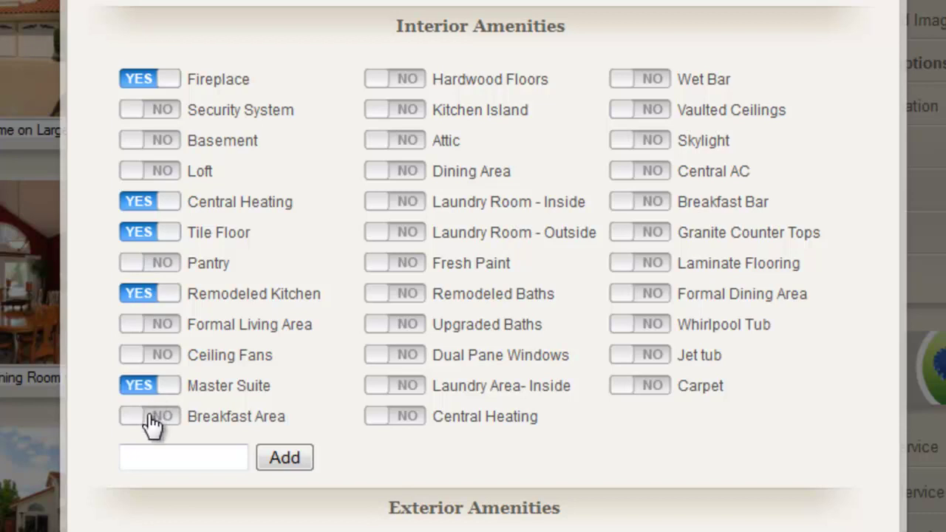
pyautogui.click(155, 416)
# - Enable the interior amenities Kitchen Island, Hardwood Floors and Dining Area
pyautogui.click(405, 111)
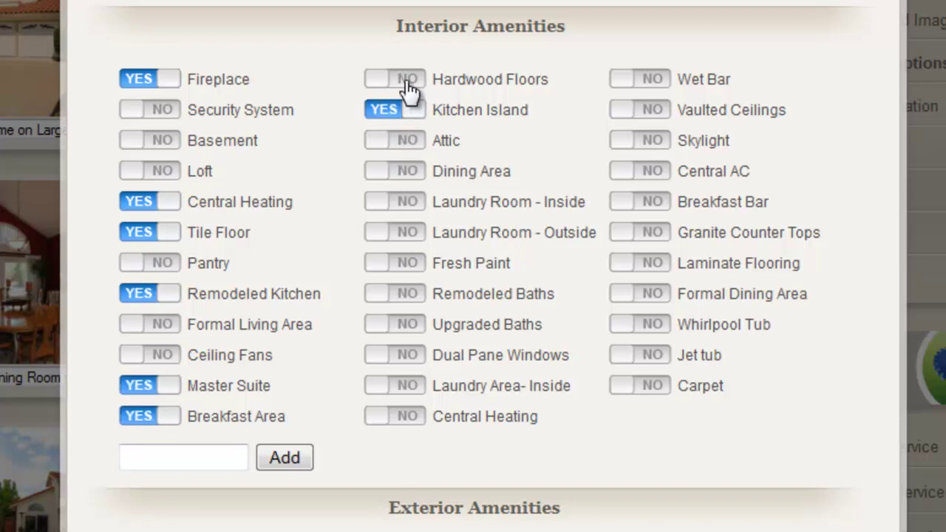
pyautogui.click(410, 83)
pyautogui.click(405, 174)
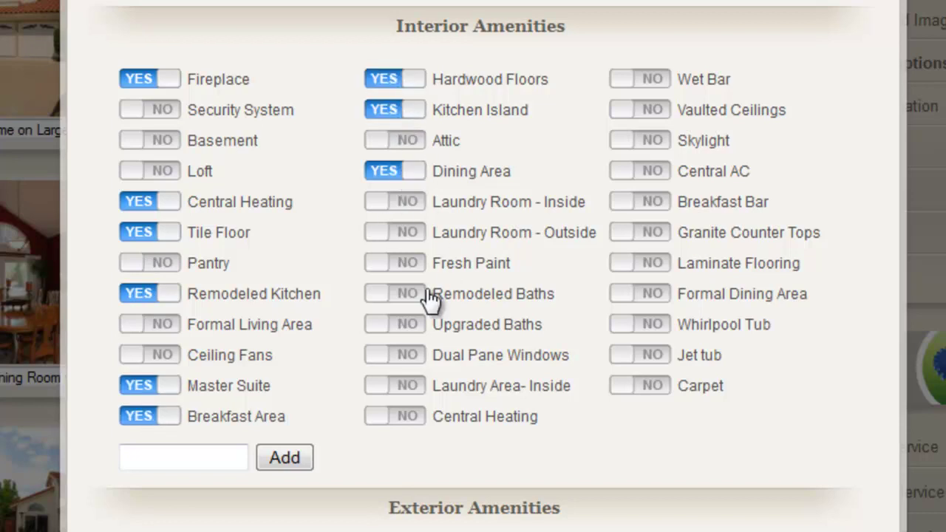
# - Enable the exterior amenities Patio, Hot Tub, Corner Lot, Fenced Yard and Grass Lawn, and update the amenities
pyautogui.scroll(-5, 433, 291)
pyautogui.click(158, 141)
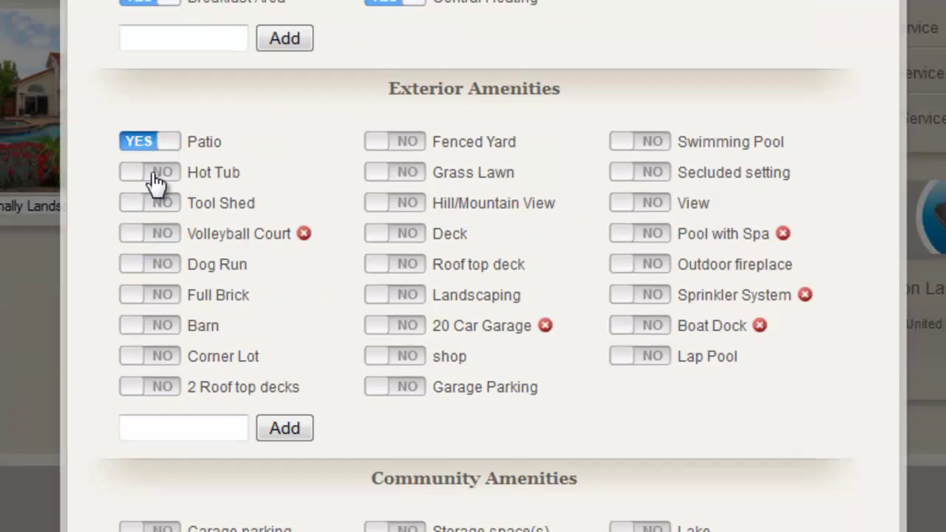
pyautogui.click(154, 176)
pyautogui.click(149, 360)
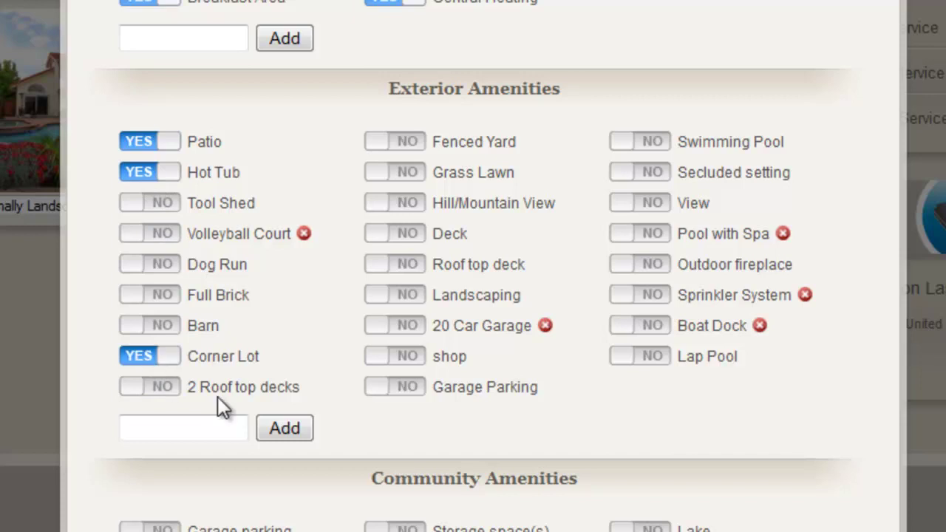
pyautogui.click(391, 145)
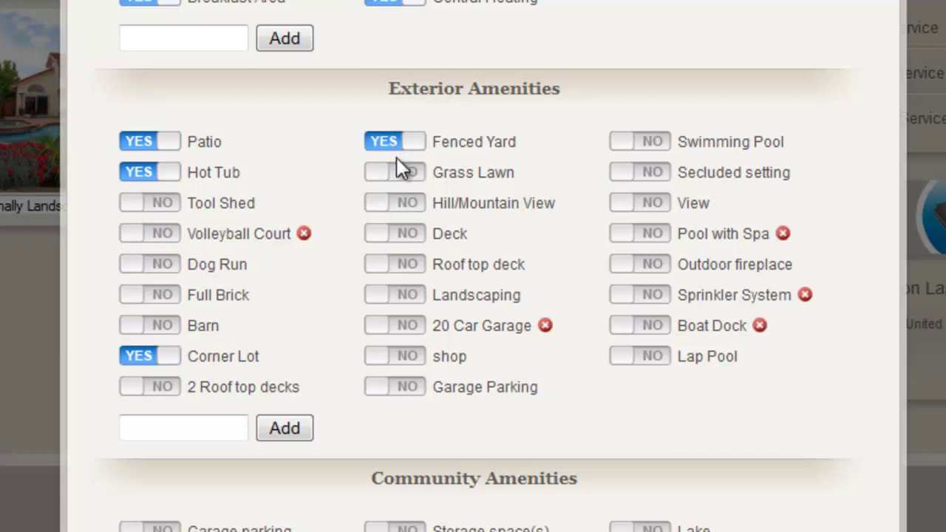
pyautogui.click(396, 176)
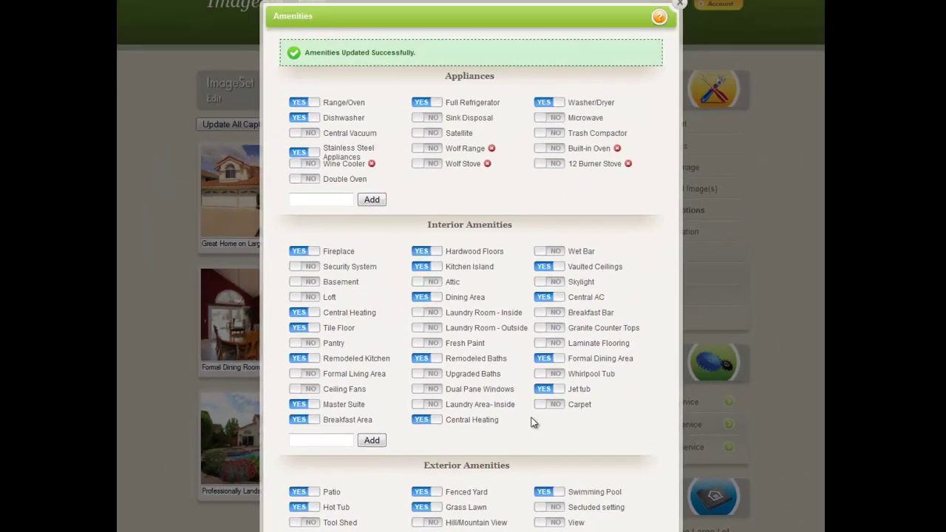
pyautogui.click(544, 270)
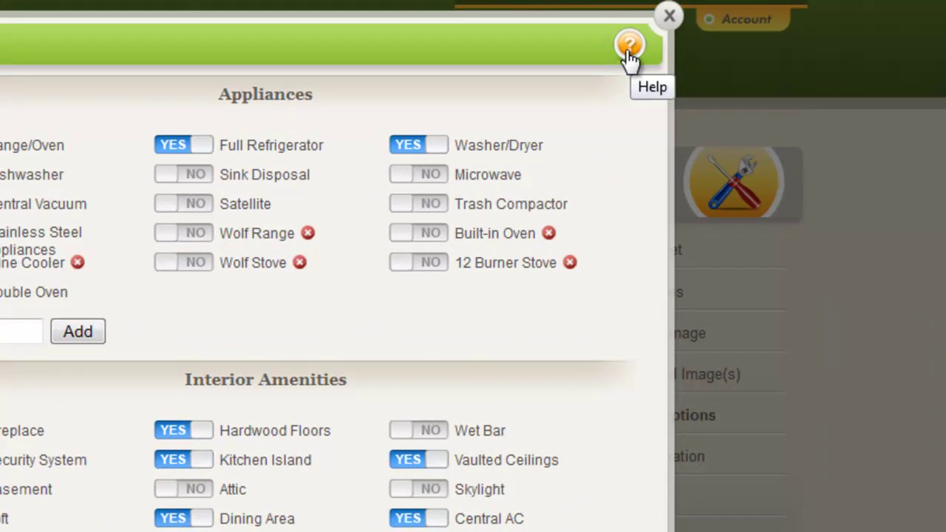
# - Read the help on choosing and adding amenities, and close both the help and the amenities
pyautogui.click(630, 48)
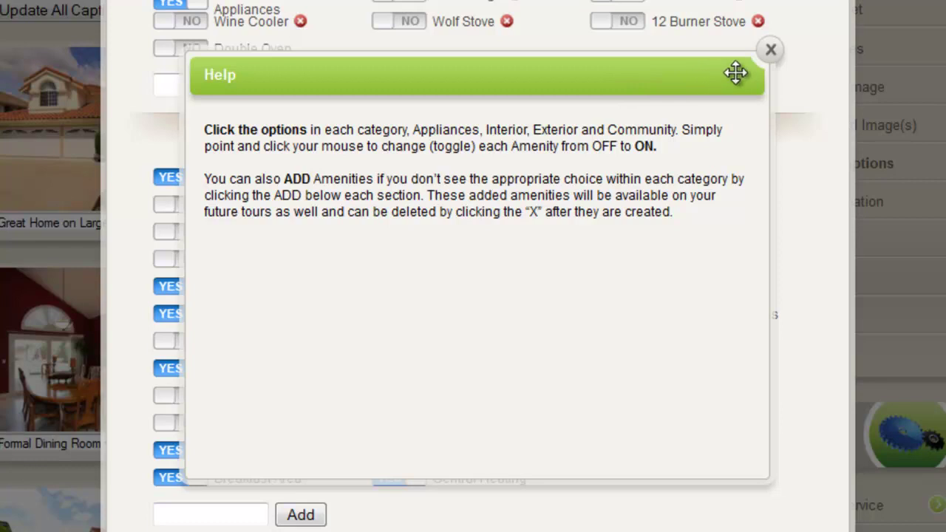
pyautogui.click(770, 52)
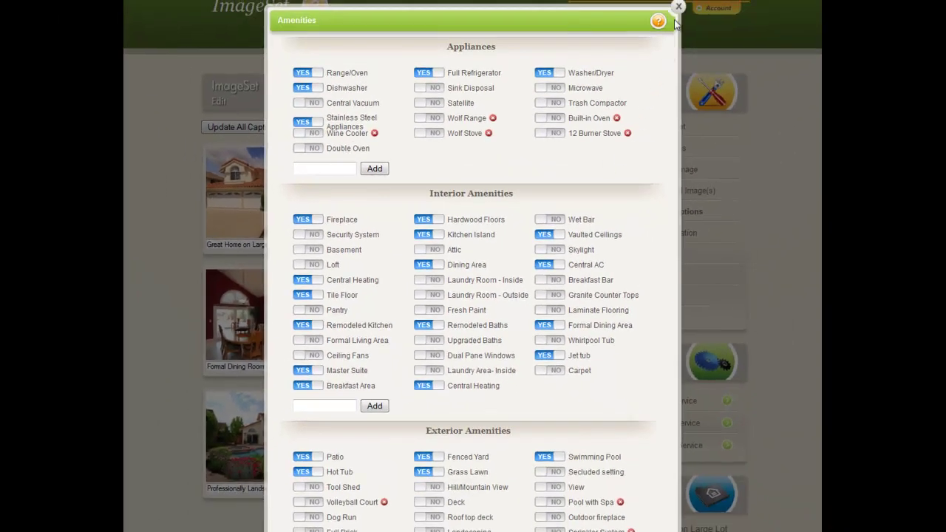
pyautogui.click(679, 9)
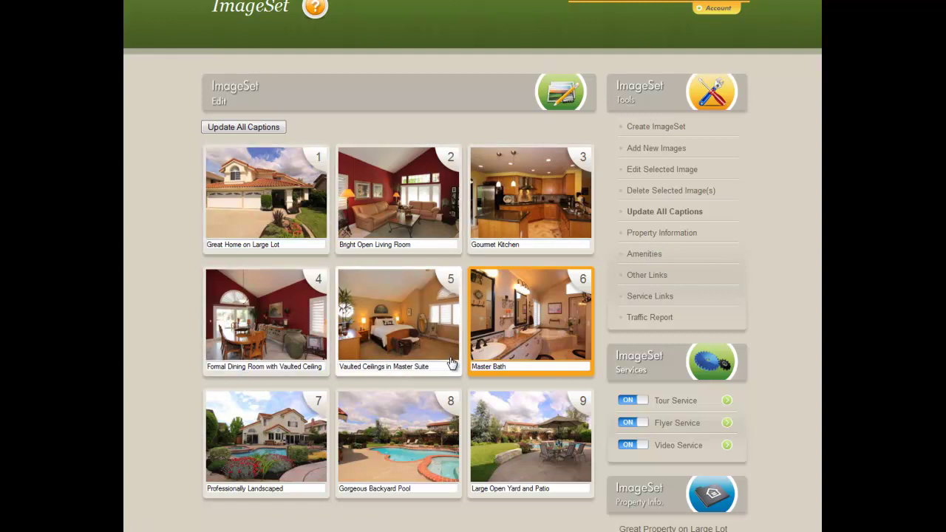
# - Go to the ImageSets overview and set the new image set "Great Property on Large Lot" to active
pyautogui.scroll(3, 553, 256)
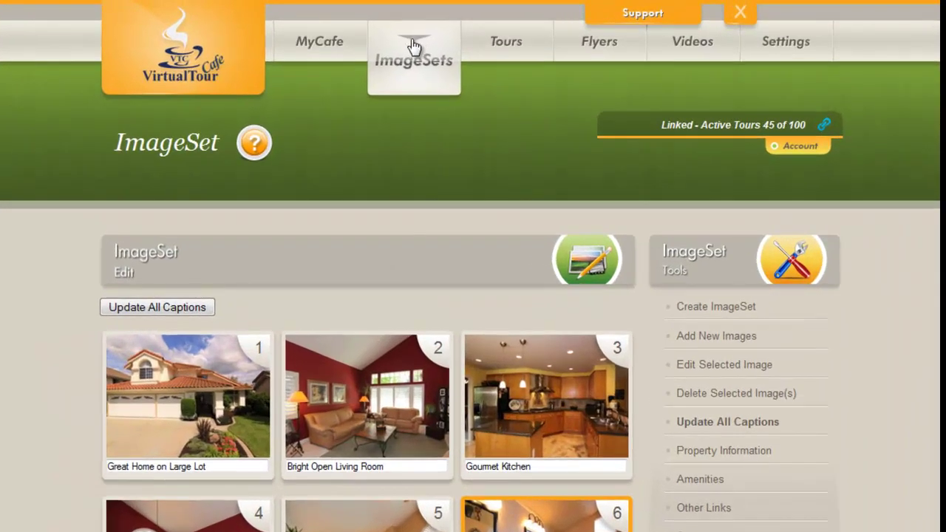
pyautogui.click(413, 46)
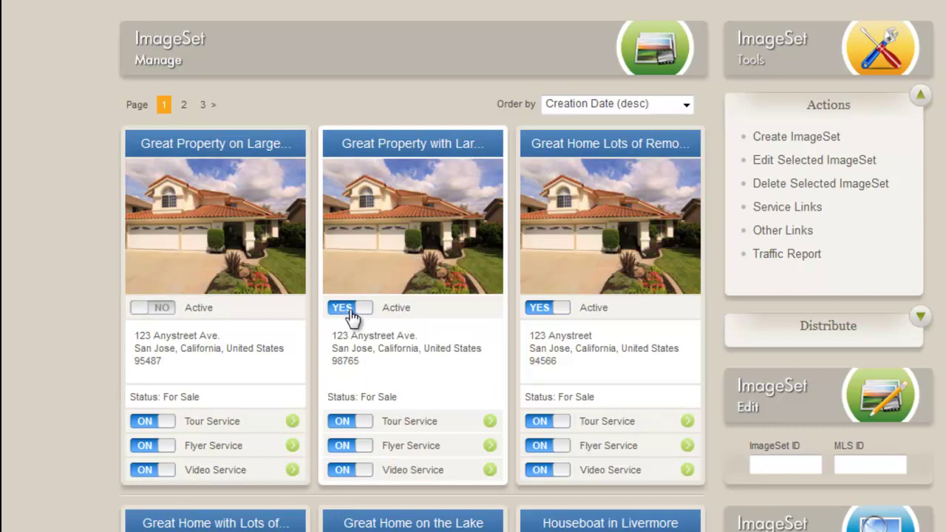
pyautogui.click(161, 316)
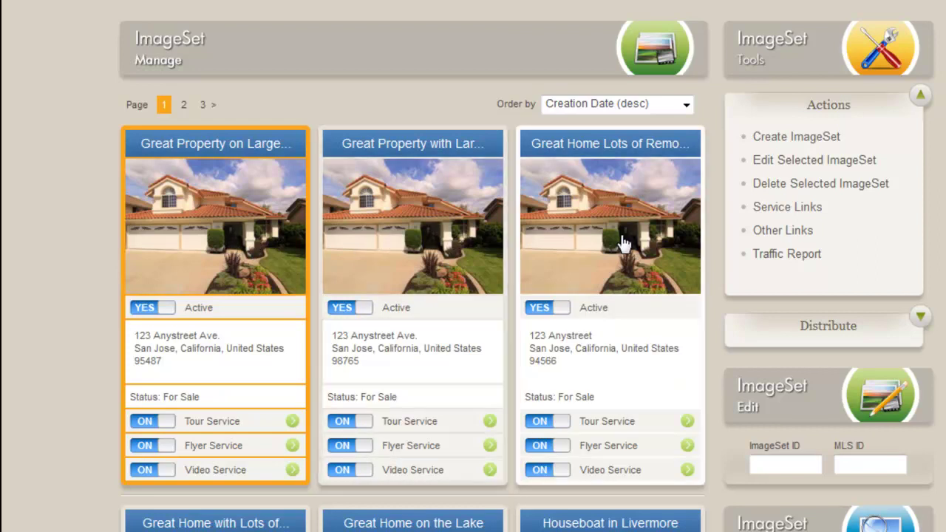
# - Select the second and third image sets of the overview in turn, and reselect the first one
pyautogui.scroll(-3, 619, 244)
pyautogui.scroll(3, 620, 244)
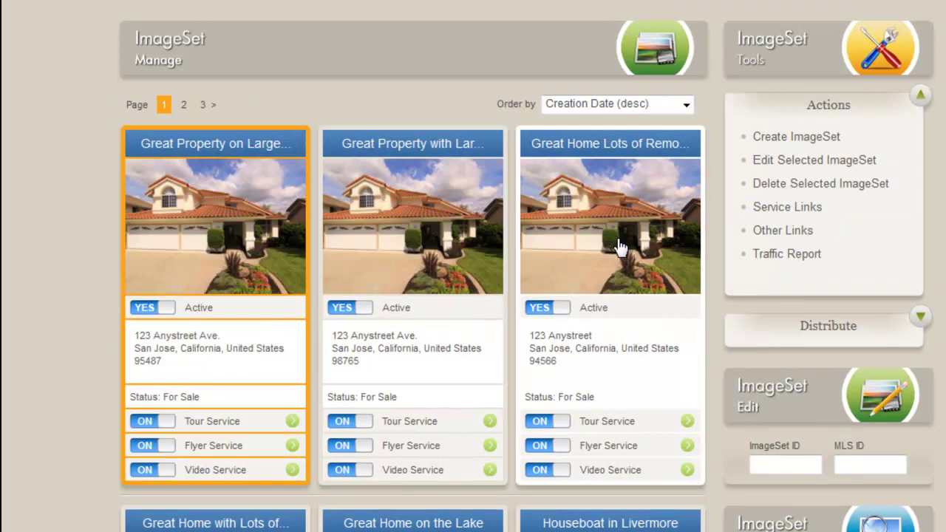
pyautogui.click(429, 241)
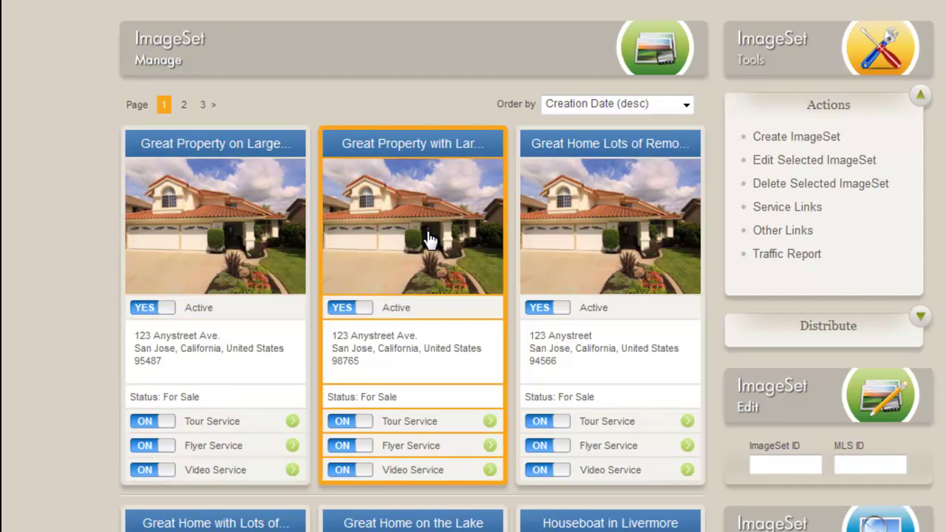
pyautogui.click(583, 236)
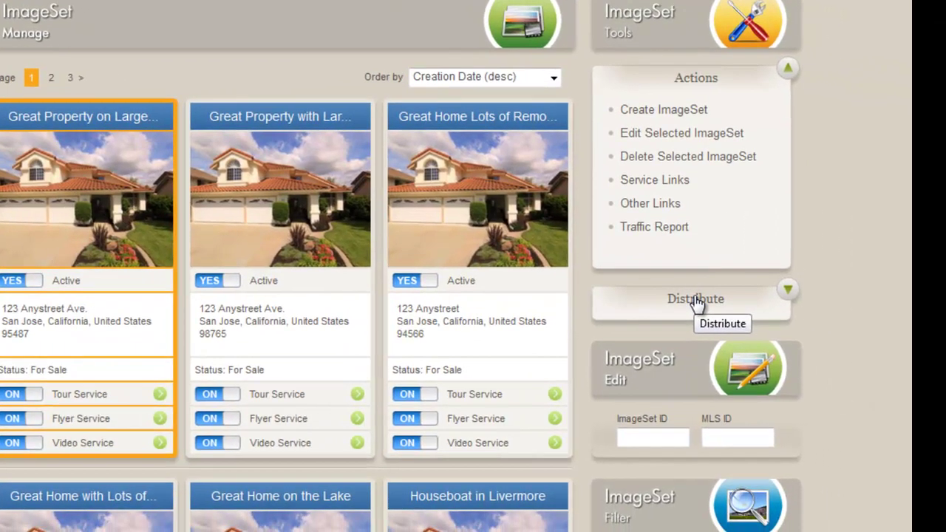
# - Enable Distribute Tour for the selected image set to send it to the listed real estate sites, and dismiss the distribution report
pyautogui.click(703, 302)
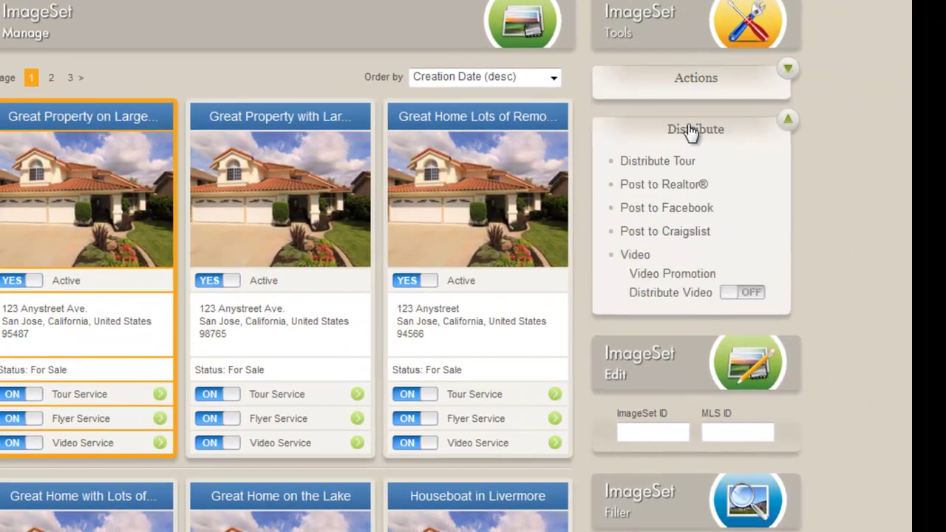
pyautogui.click(690, 79)
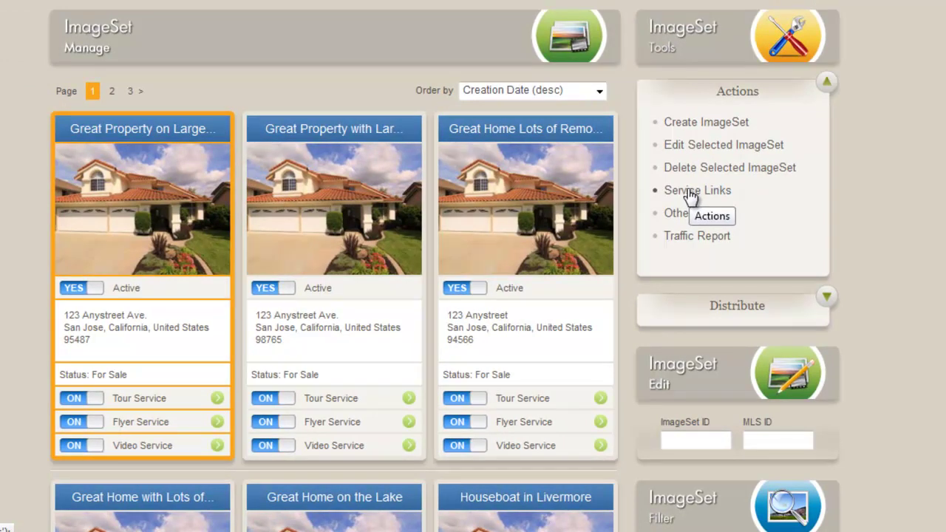
pyautogui.click(732, 310)
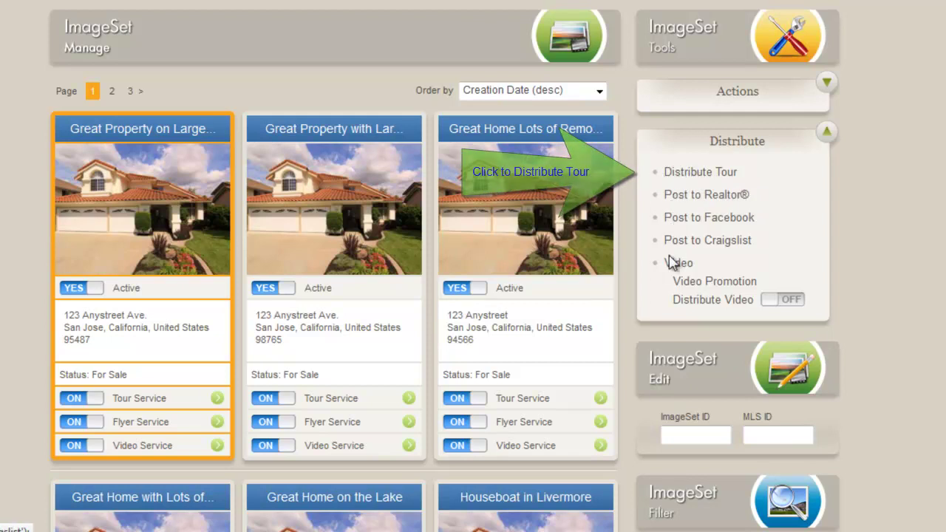
pyautogui.click(678, 169)
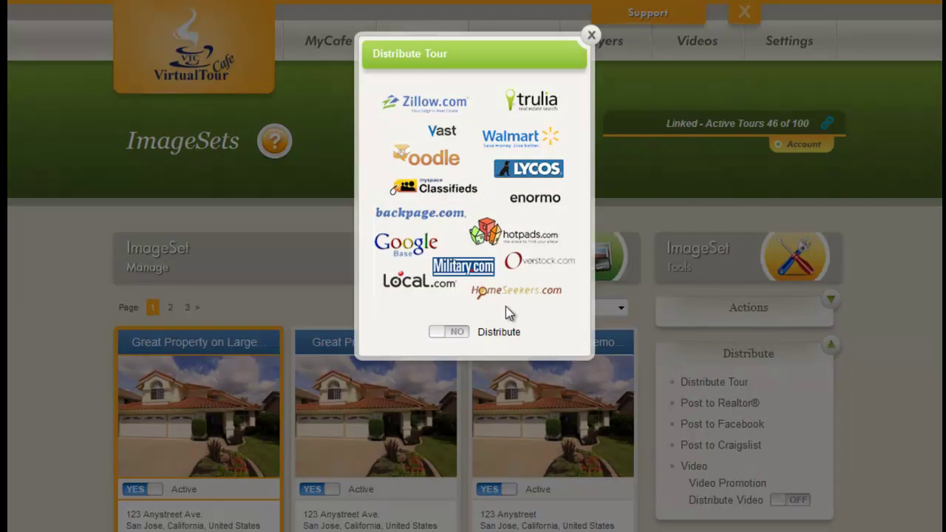
pyautogui.click(452, 333)
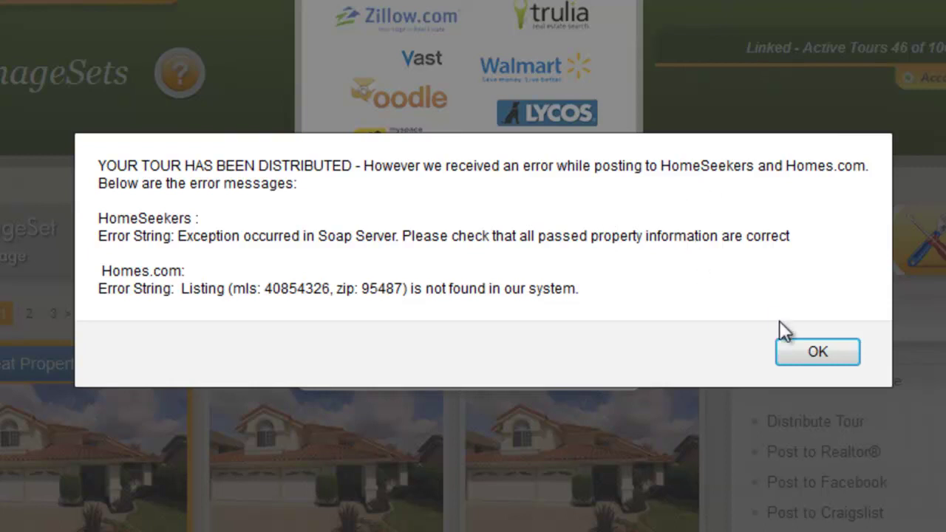
pyautogui.click(797, 353)
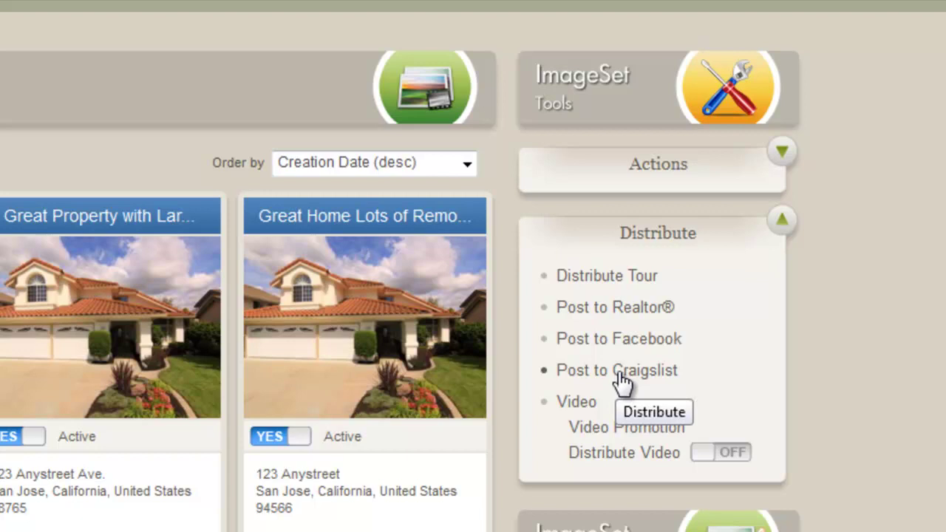
# - Open the Video Promotion settings, check the YouTube title and keywords, update the information and close the settings
pyautogui.click(610, 425)
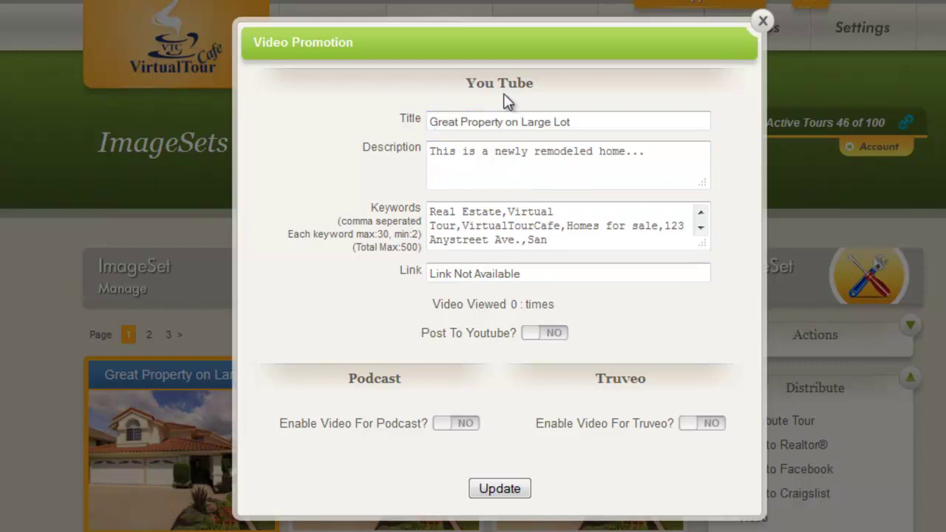
pyautogui.moveTo(478, 84); pyautogui.dragTo(536, 85)
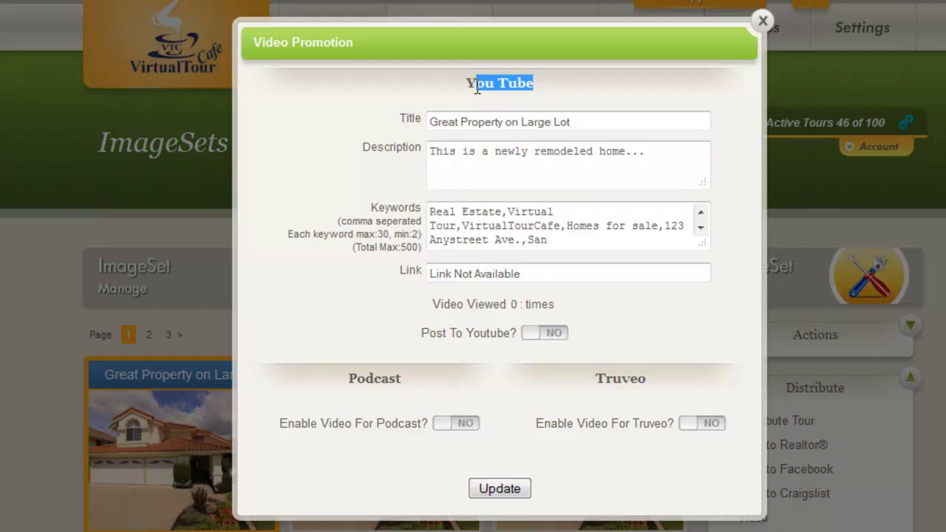
pyautogui.moveTo(467, 84); pyautogui.dragTo(528, 81)
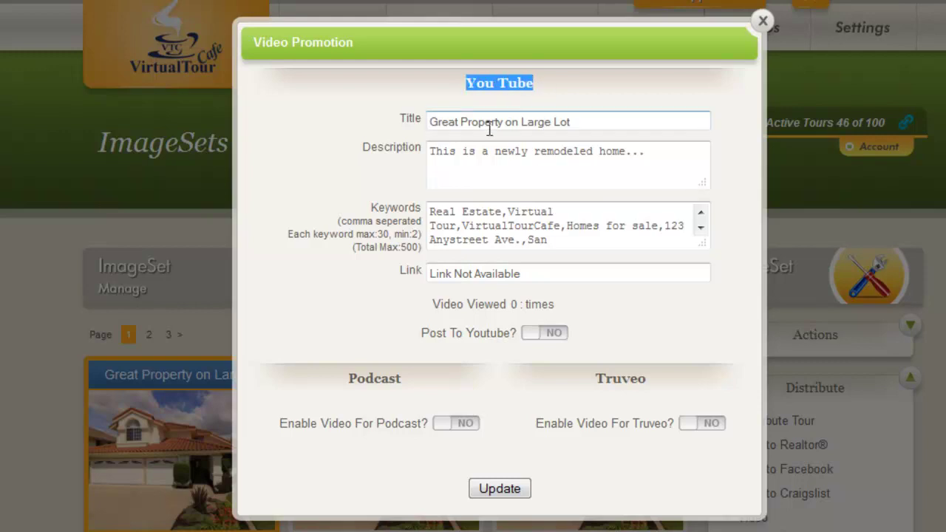
pyautogui.click(507, 77)
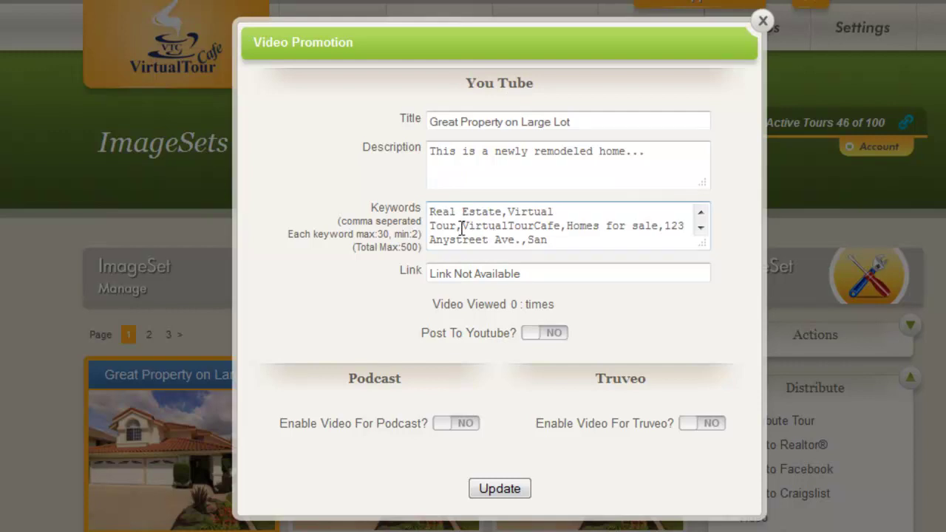
pyautogui.click(562, 213)
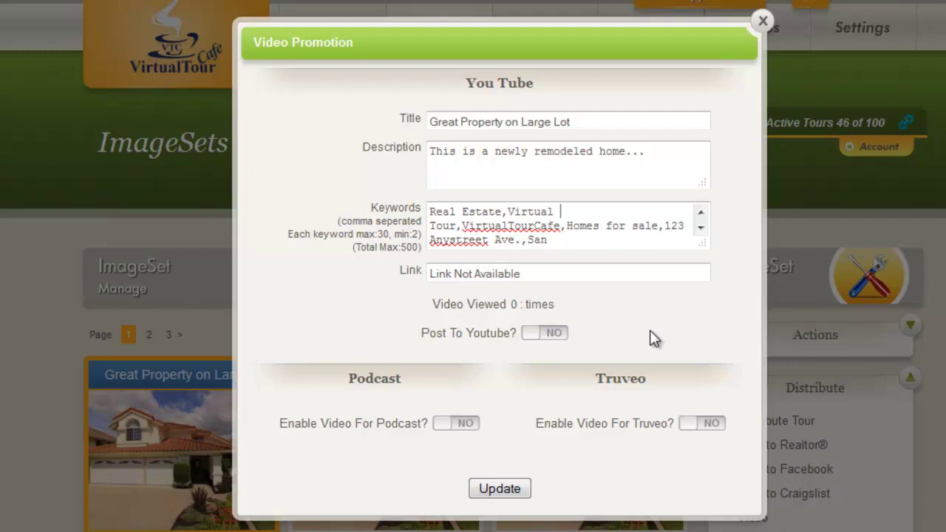
pyautogui.click(511, 496)
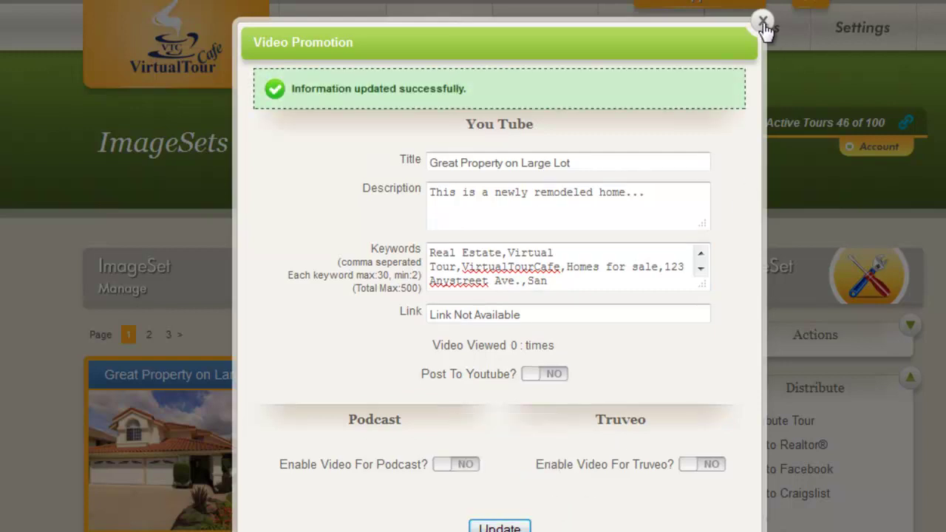
pyautogui.click(762, 22)
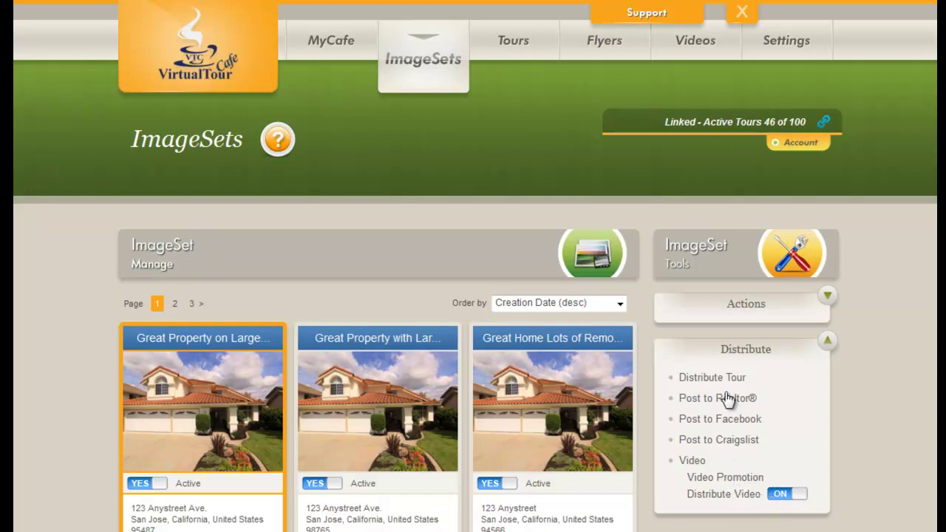
# - Open the service links of the selected image set and highlight the branded Tour link and the Standard and Strict MLS links in turn
pyautogui.click(745, 306)
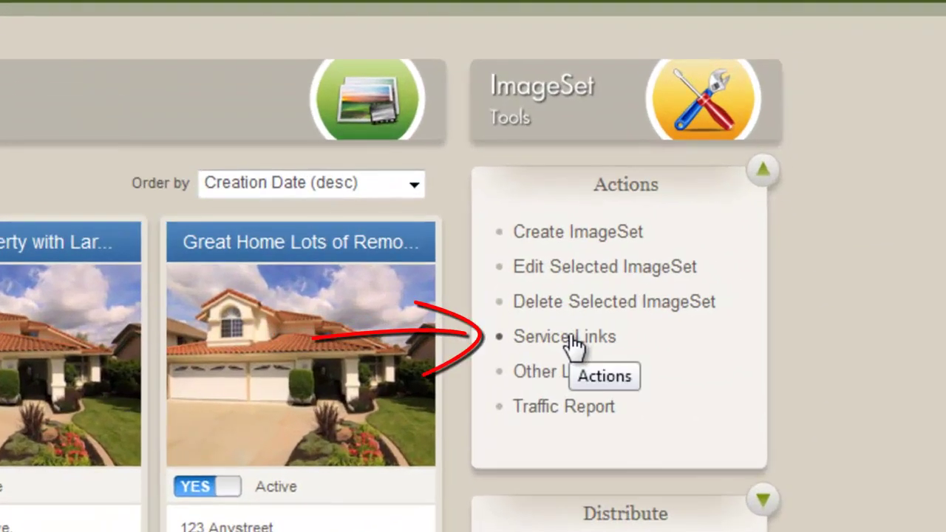
pyautogui.click(571, 337)
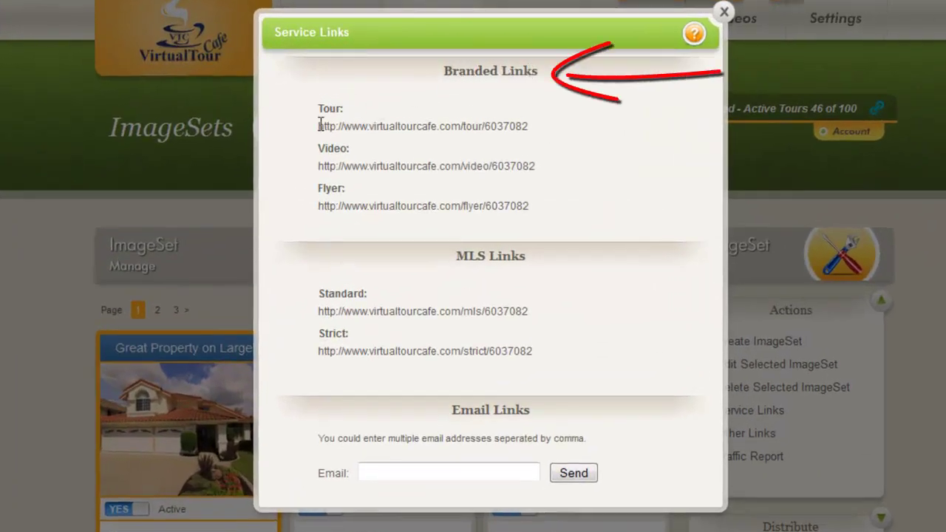
pyautogui.moveTo(318, 127); pyautogui.dragTo(524, 130)
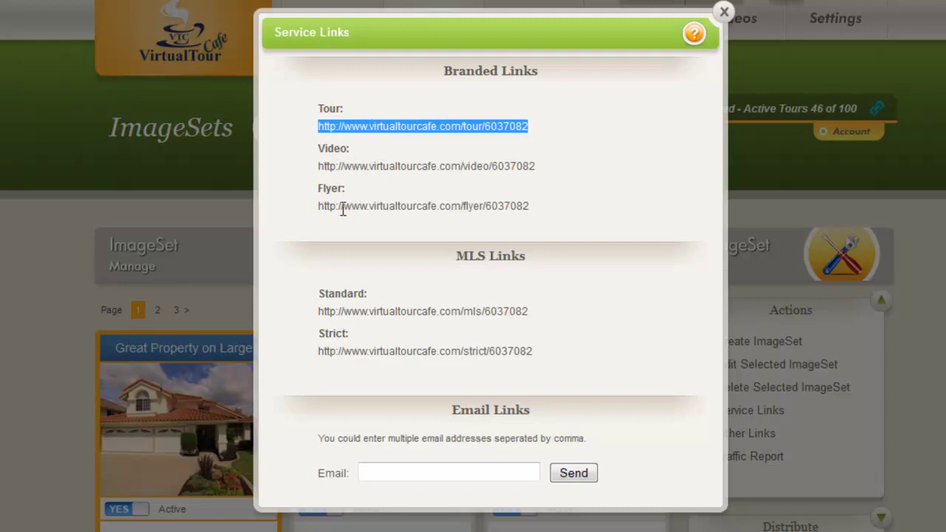
pyautogui.click(464, 313)
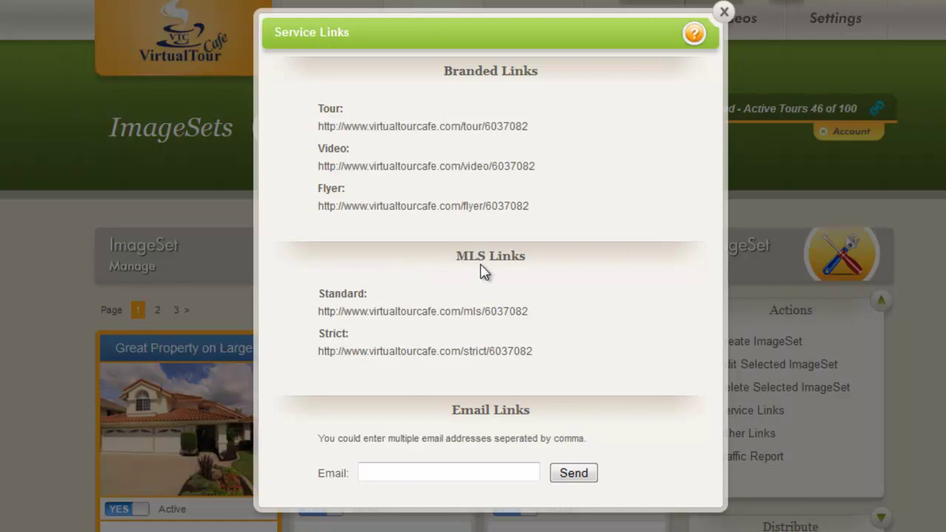
pyautogui.moveTo(319, 311); pyautogui.dragTo(503, 314)
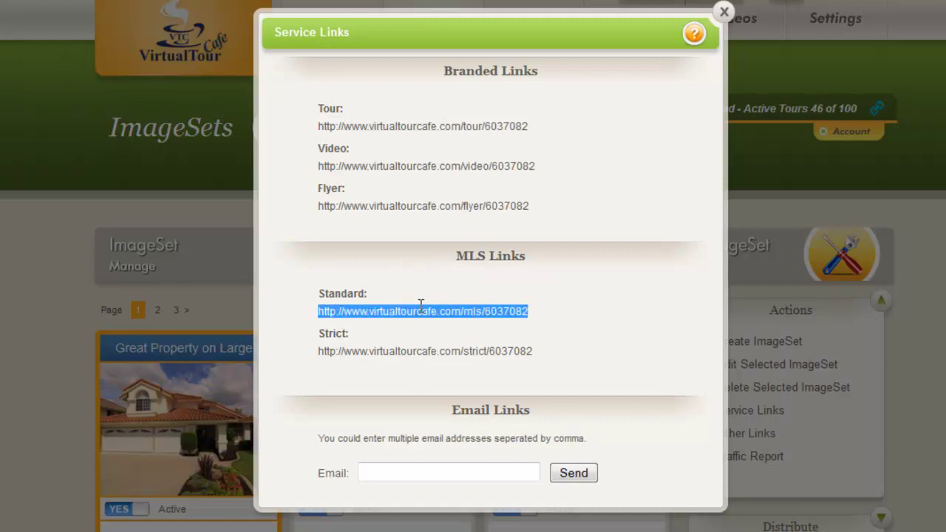
pyautogui.moveTo(320, 351); pyautogui.dragTo(492, 348)
pyautogui.moveTo(319, 311); pyautogui.dragTo(508, 320)
pyautogui.moveTo(318, 127); pyautogui.dragTo(539, 130)
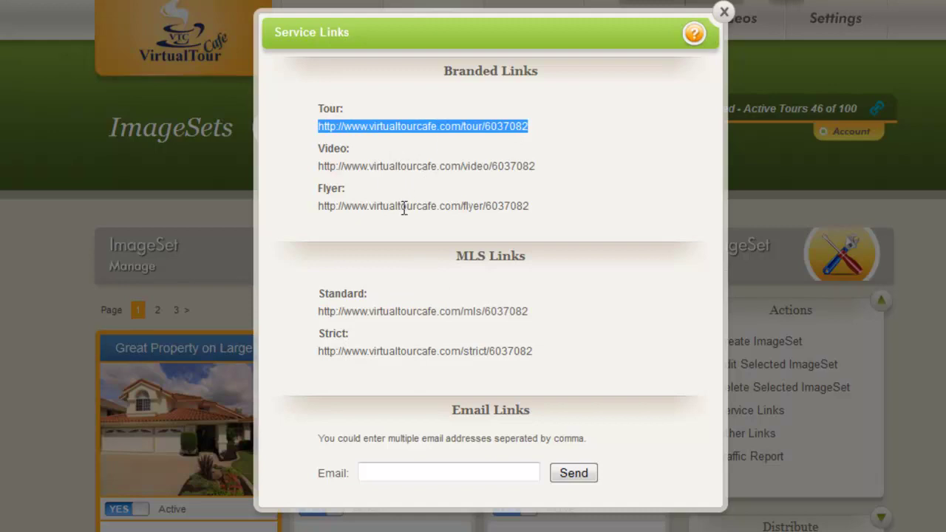
# - Copy the Standard MLS link of the image set and close the service links
pyautogui.moveTo(318, 311); pyautogui.dragTo(529, 311)
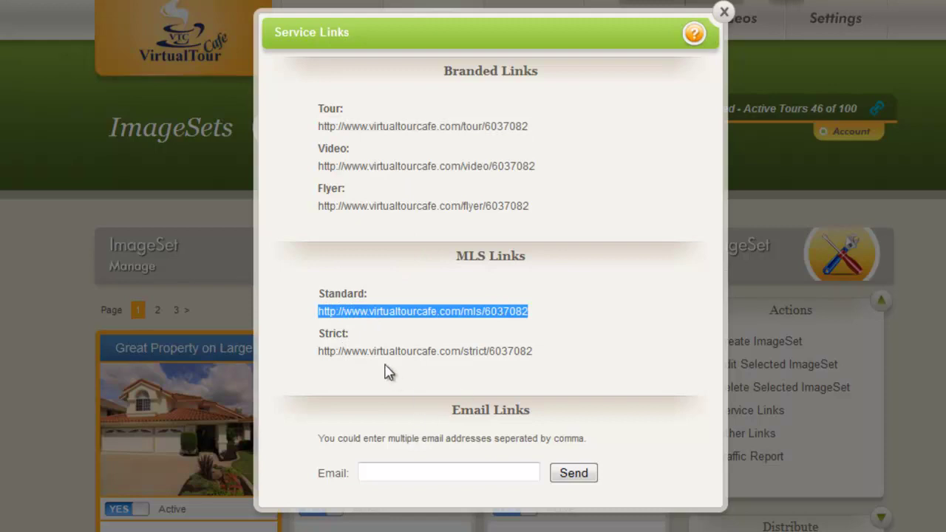
pyautogui.moveTo(319, 311); pyautogui.dragTo(512, 313)
pyautogui.moveTo(320, 316); pyautogui.dragTo(529, 311)
pyautogui.rightClick(443, 310)
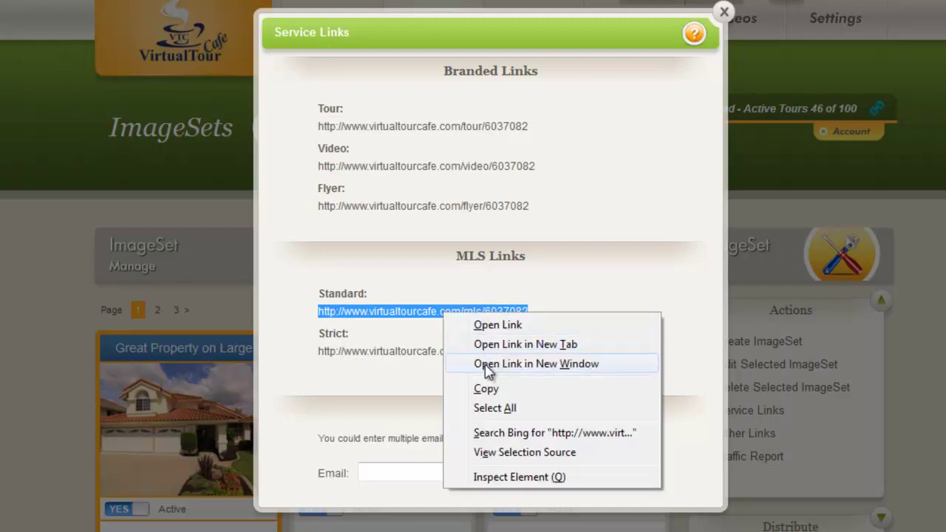
pyautogui.click(488, 390)
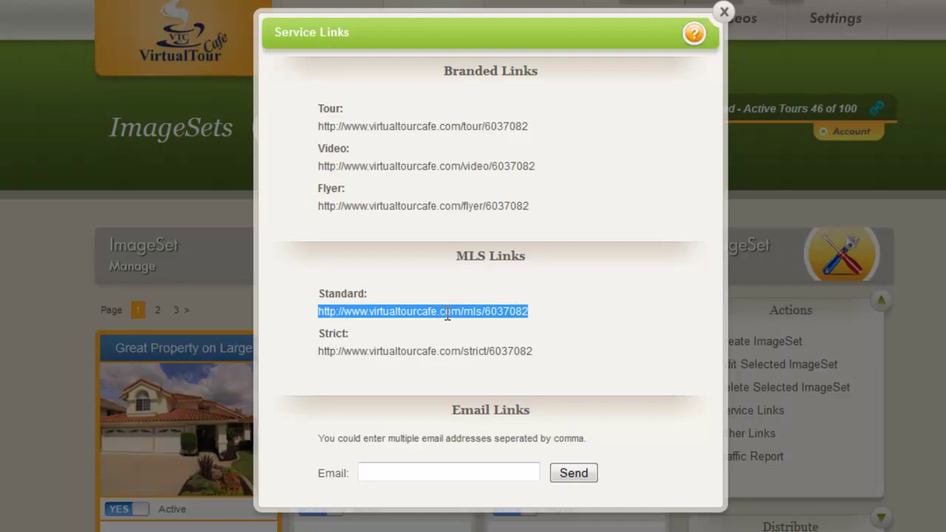
pyautogui.click(444, 472)
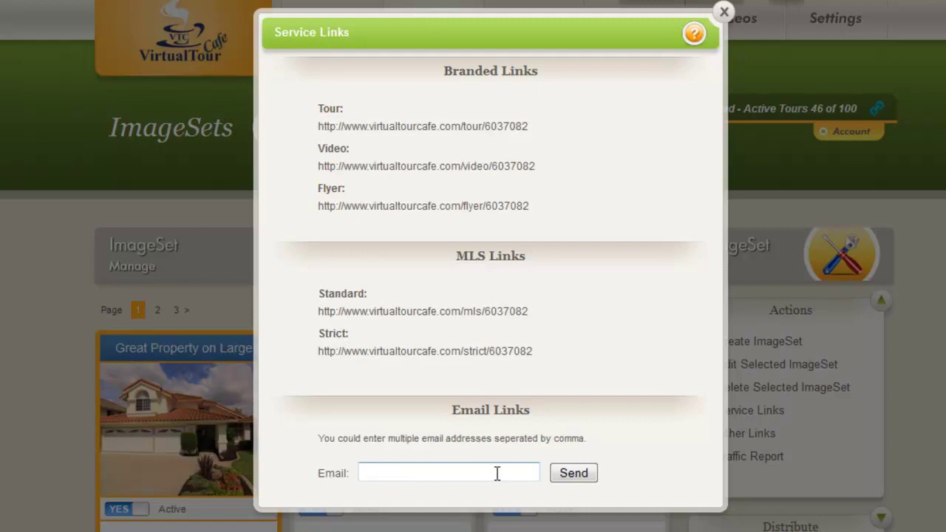
pyautogui.click(720, 13)
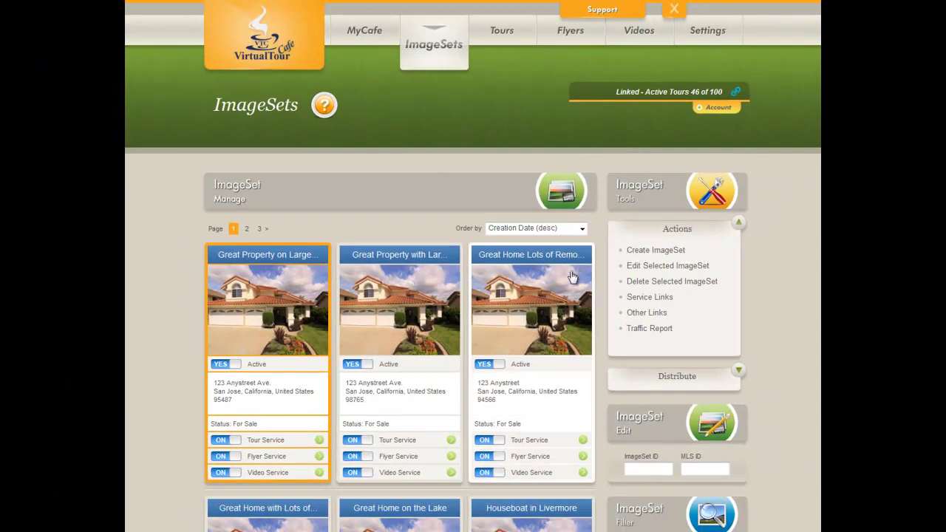
# - Open the Traffic Report settings of the selected image set, switch the weekly email report to YES and close the settings
pyautogui.click(667, 379)
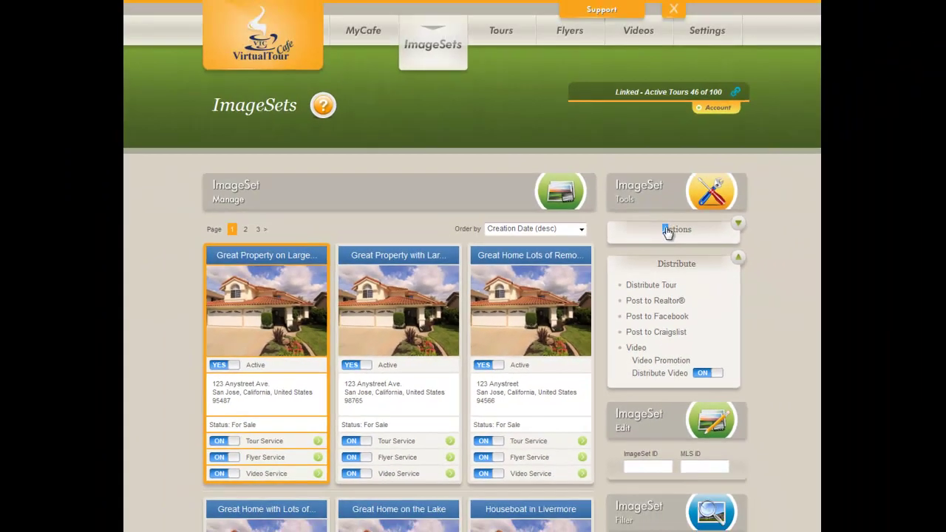
pyautogui.click(687, 147)
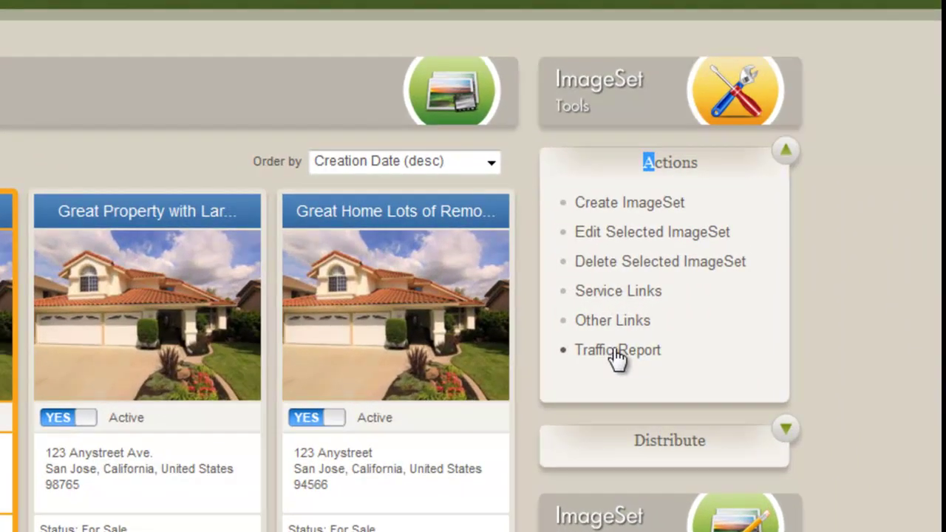
pyautogui.click(628, 350)
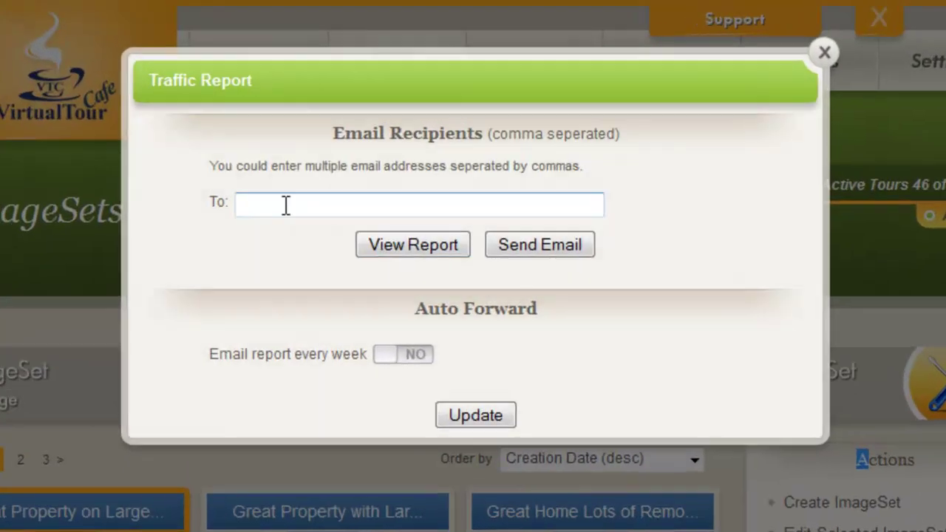
pyautogui.click(282, 203)
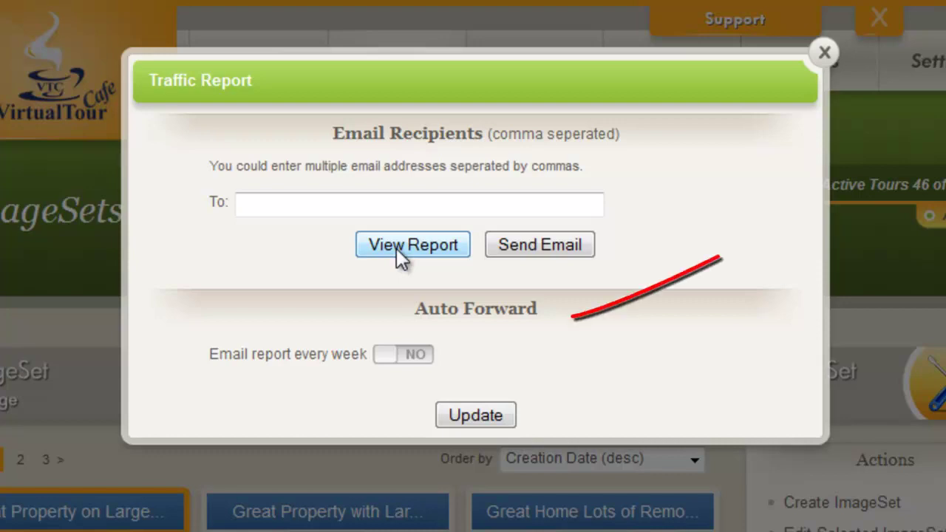
pyautogui.click(410, 362)
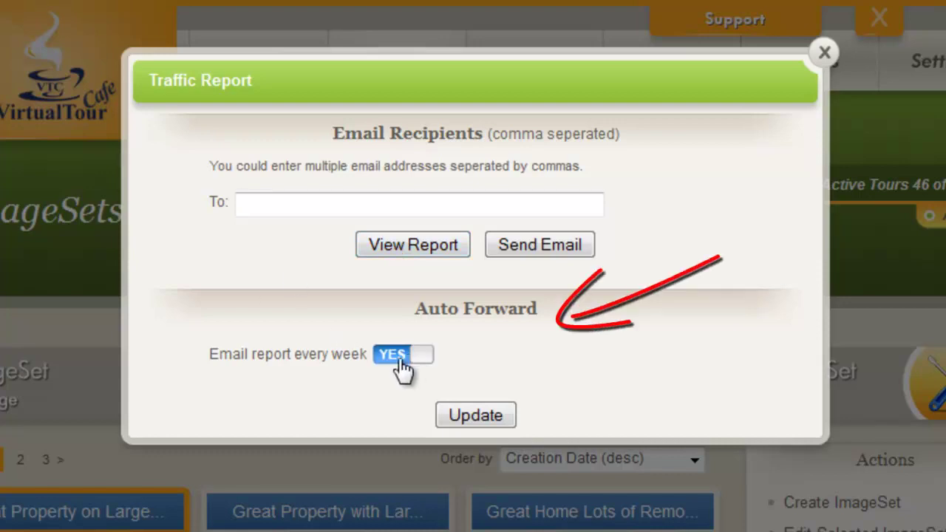
pyautogui.click(284, 210)
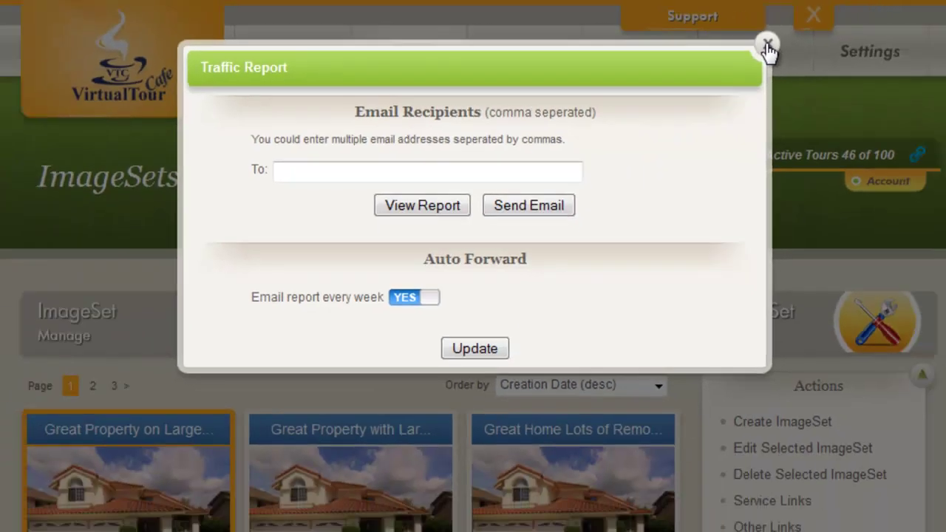
pyautogui.click(823, 52)
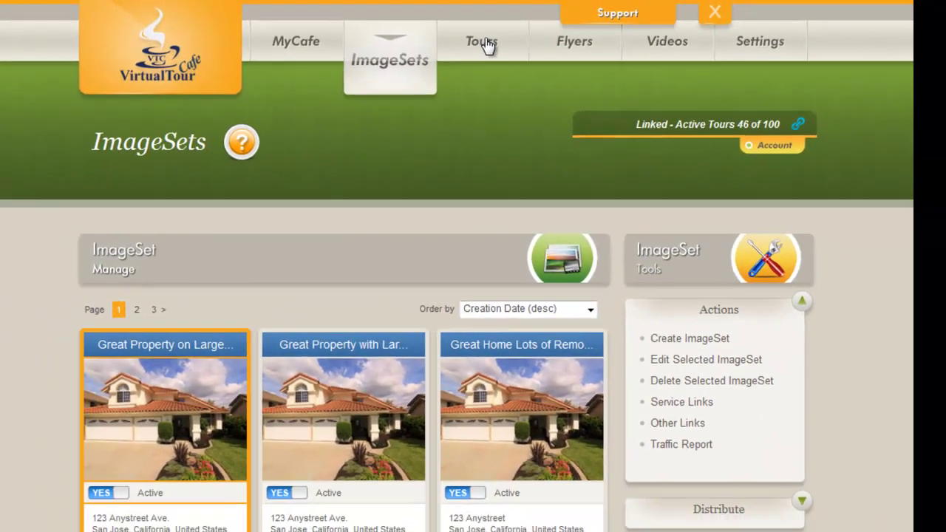
# - View the selected tour from the Tours overview, close its preview window and return to the MyCafe page
pyautogui.click(491, 41)
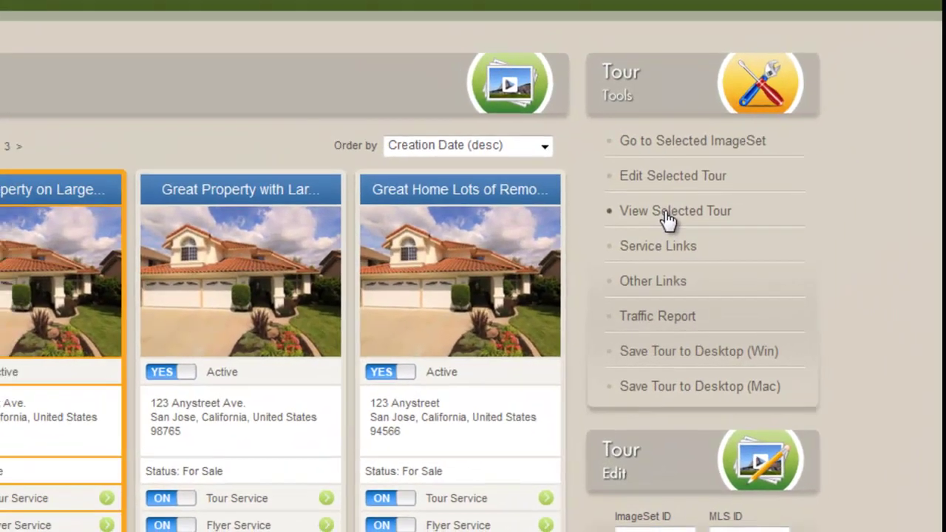
pyautogui.click(668, 208)
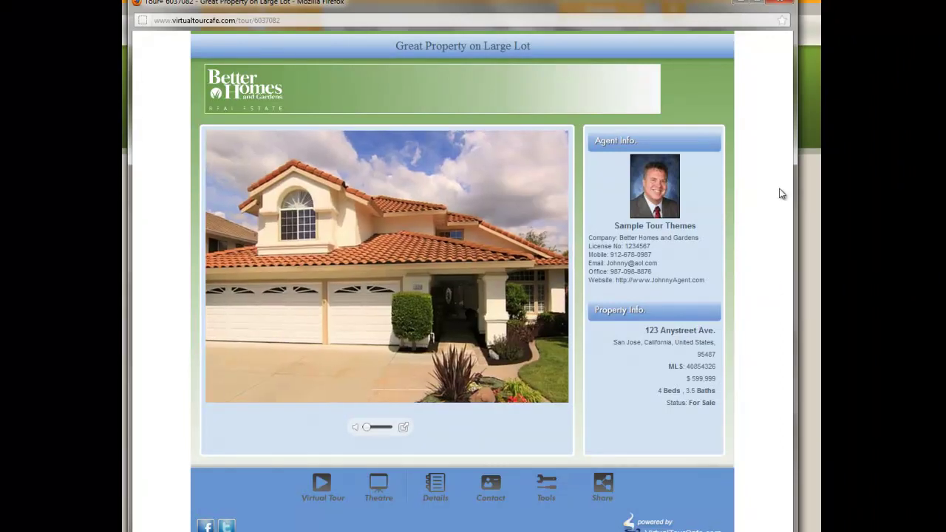
pyautogui.click(784, 4)
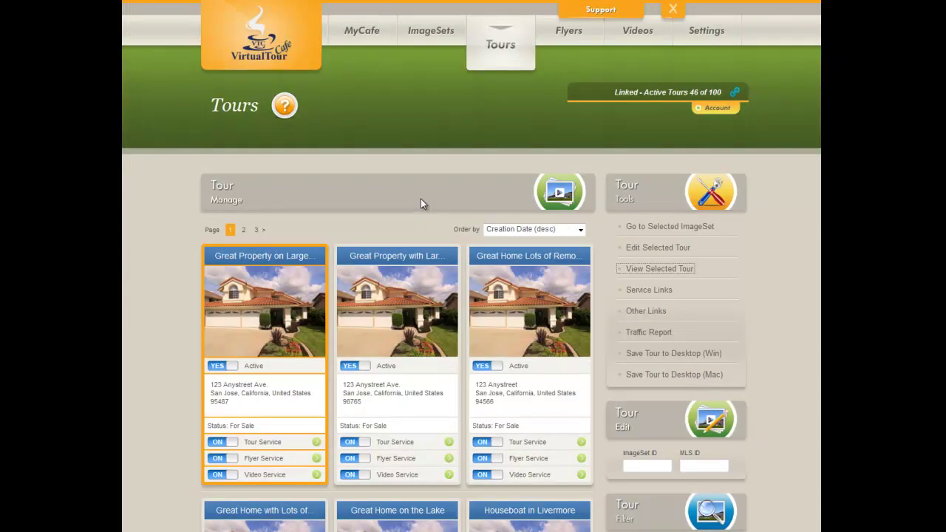
pyautogui.click(360, 36)
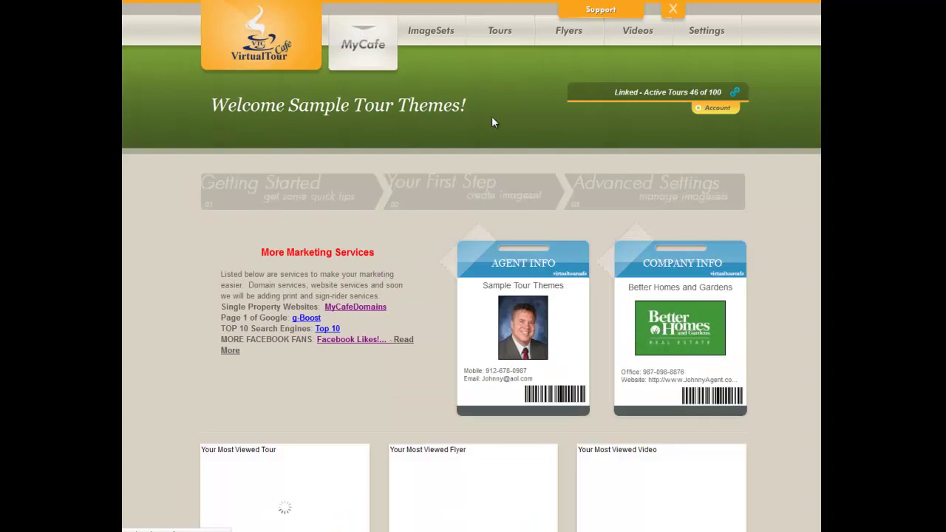